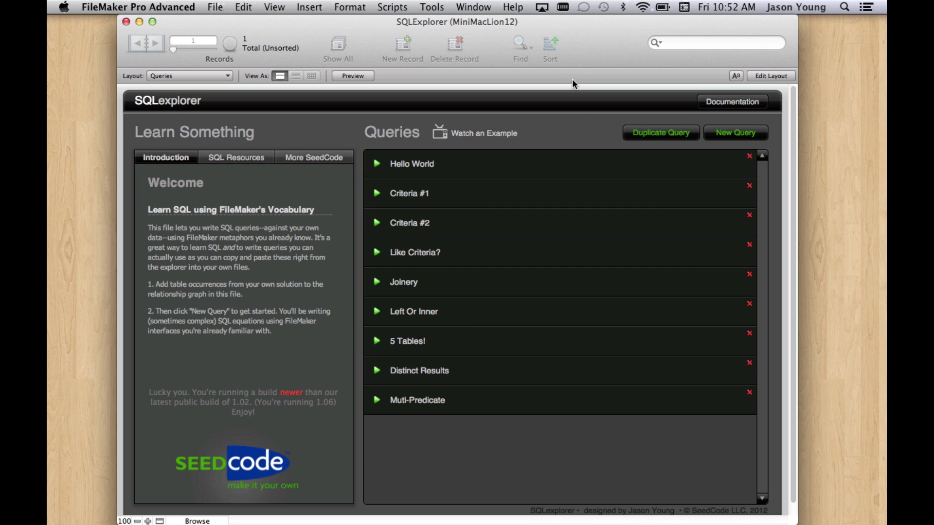
# - Review the Criteria #1 query's tables, fields, search and sort, test it for 4999 results, and copy as calculation
pyautogui.click(377, 195)
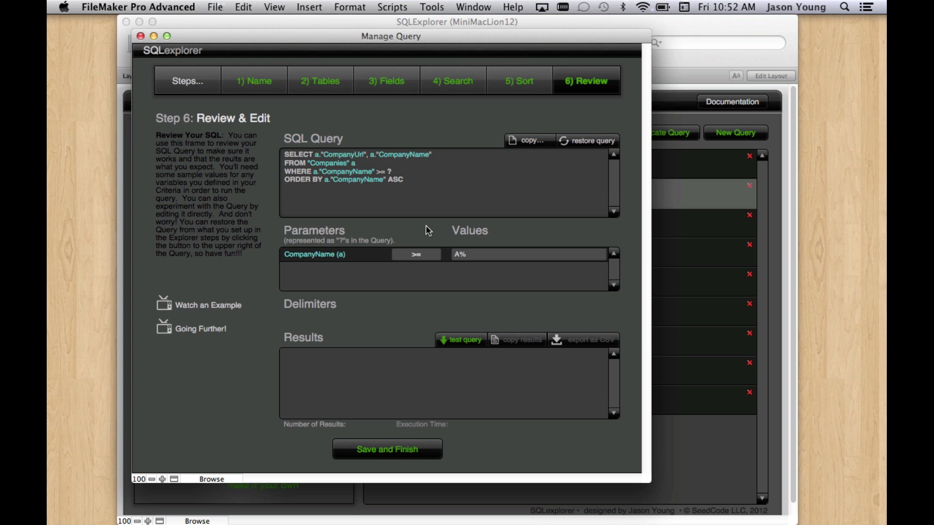
pyautogui.click(325, 80)
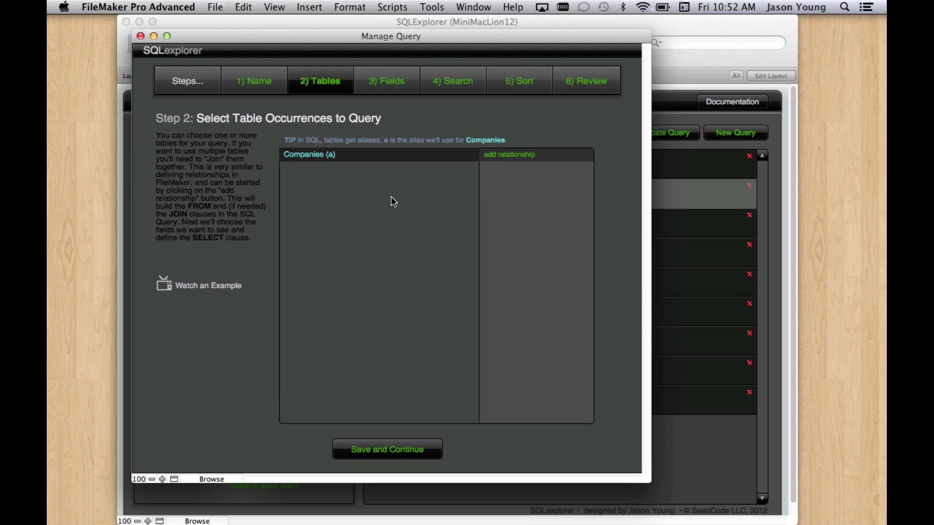
pyautogui.click(382, 72)
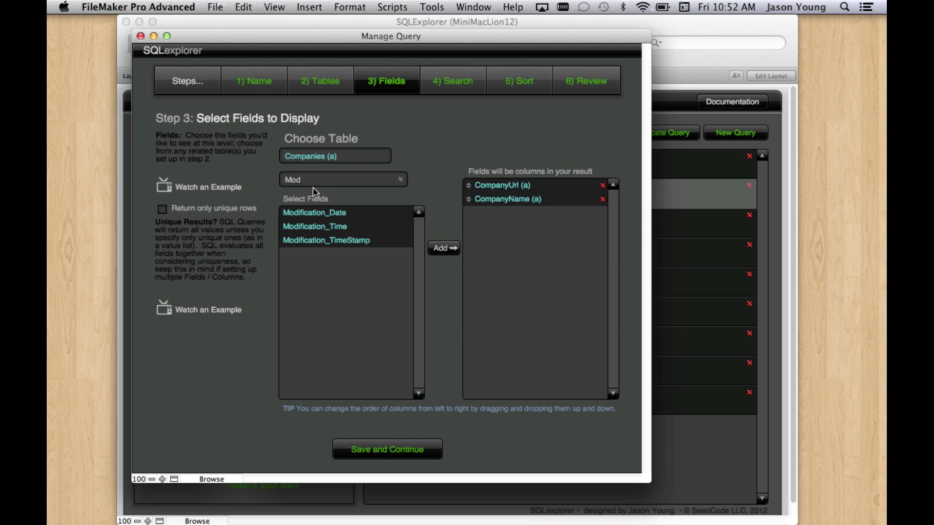
pyautogui.click(469, 83)
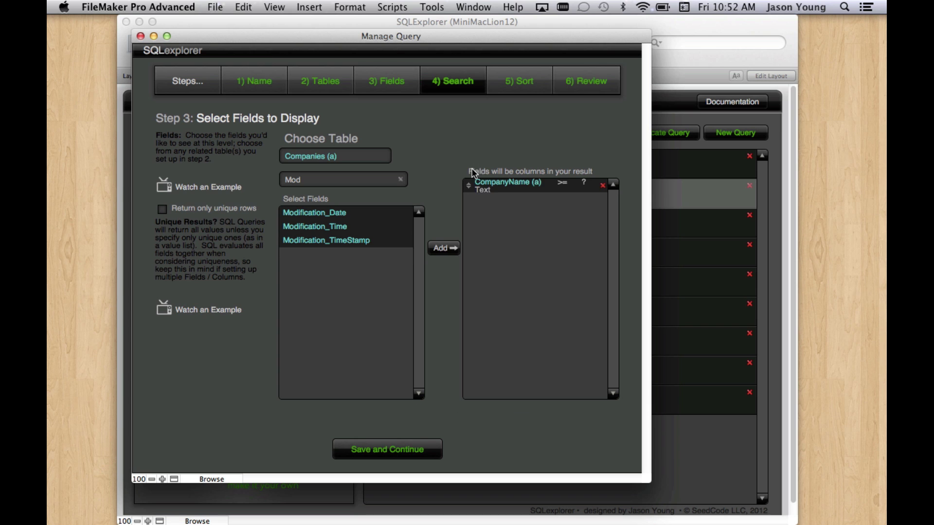
pyautogui.click(529, 92)
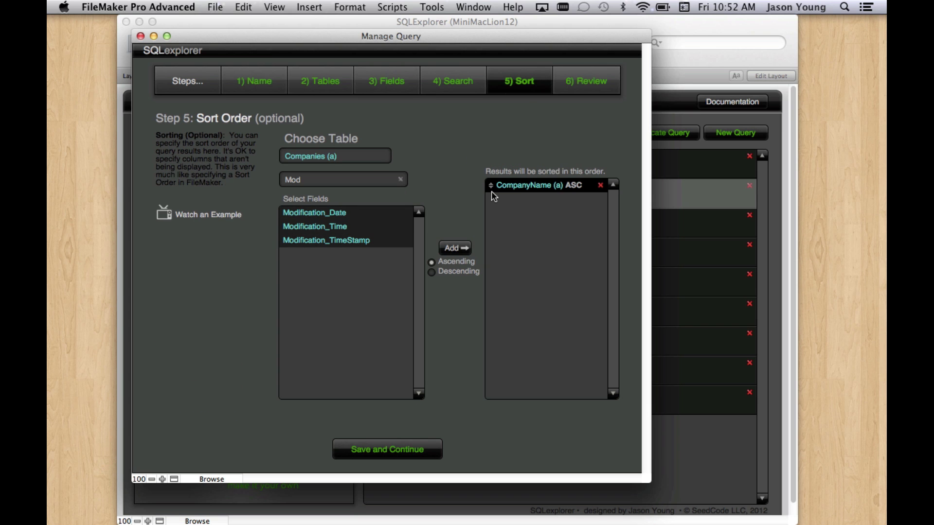
pyautogui.click(598, 93)
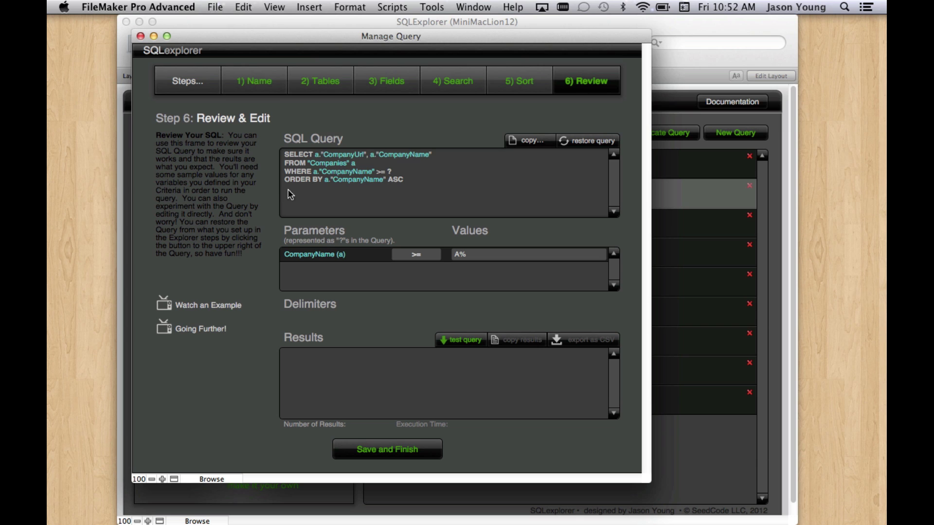
pyautogui.click(455, 344)
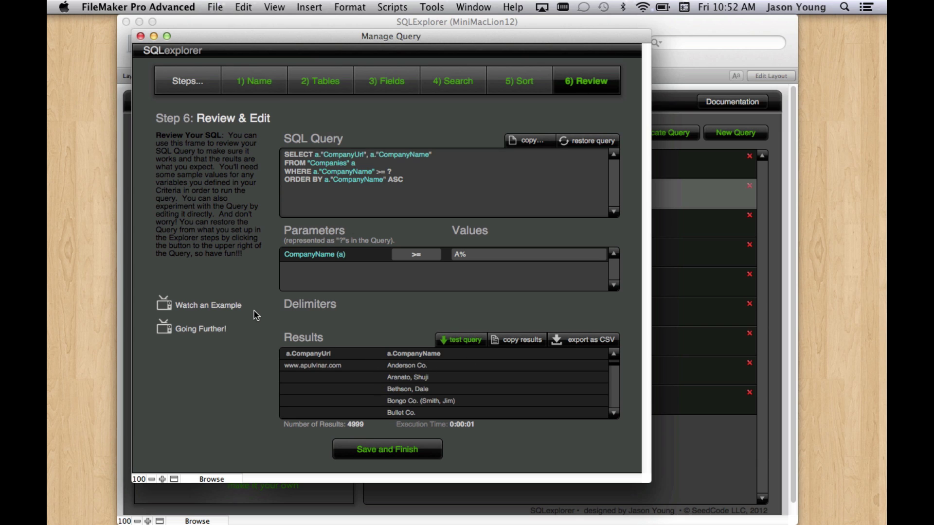
pyautogui.click(531, 140)
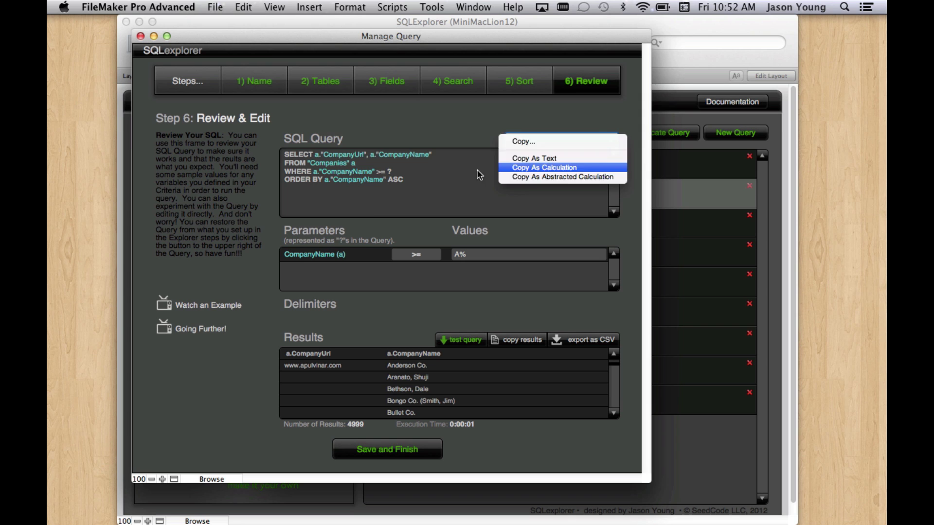
pyautogui.click(432, 6)
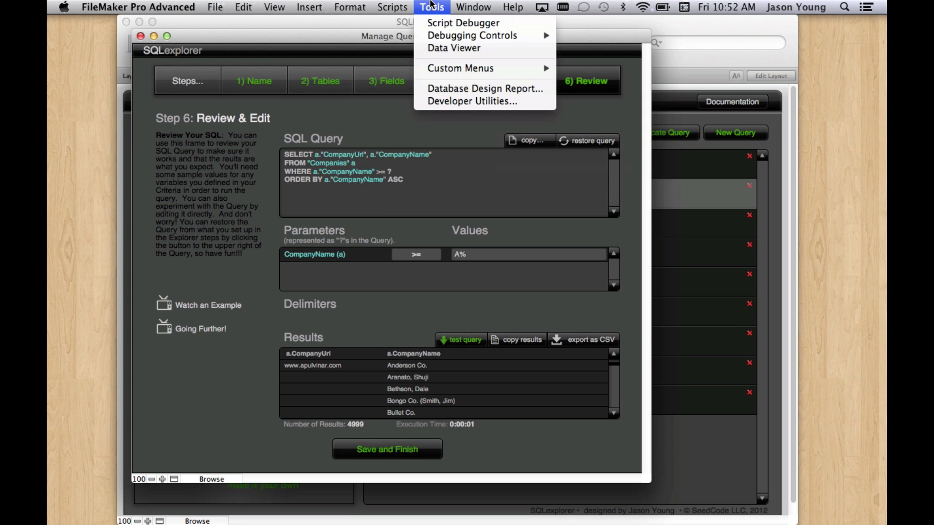
pyautogui.click(433, 48)
pyautogui.click(598, 394)
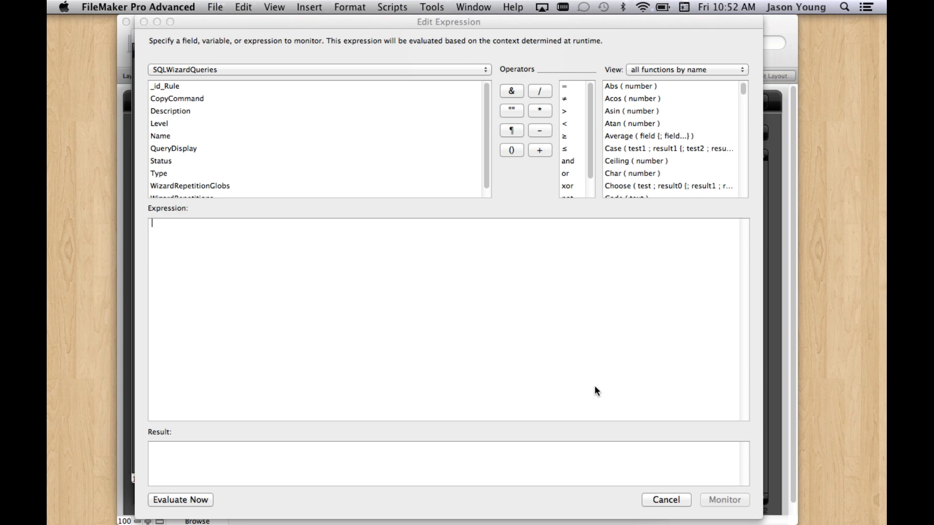
pyautogui.rightClick(331, 261)
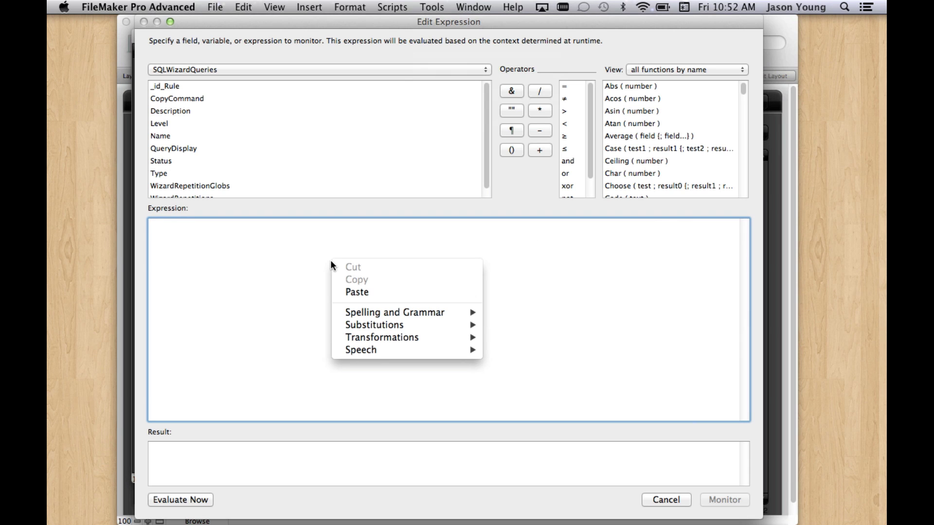
pyautogui.click(362, 292)
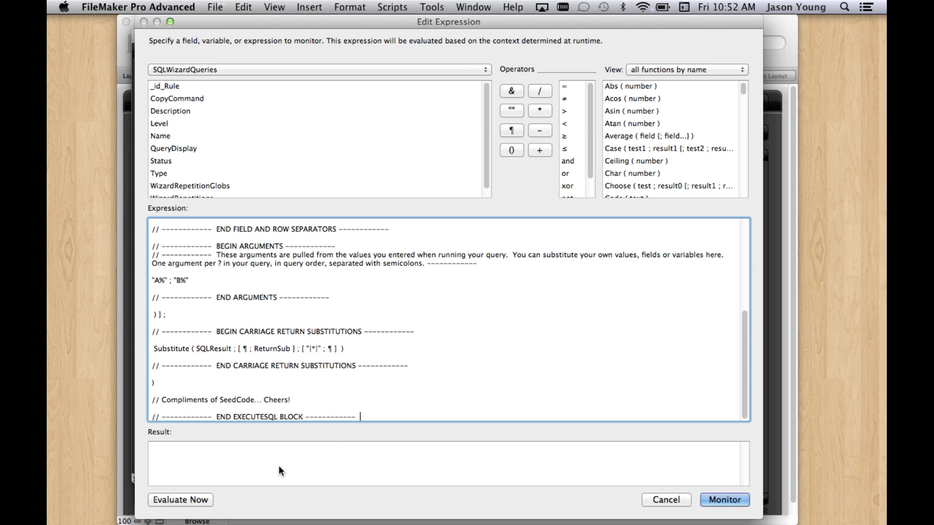
pyautogui.click(204, 500)
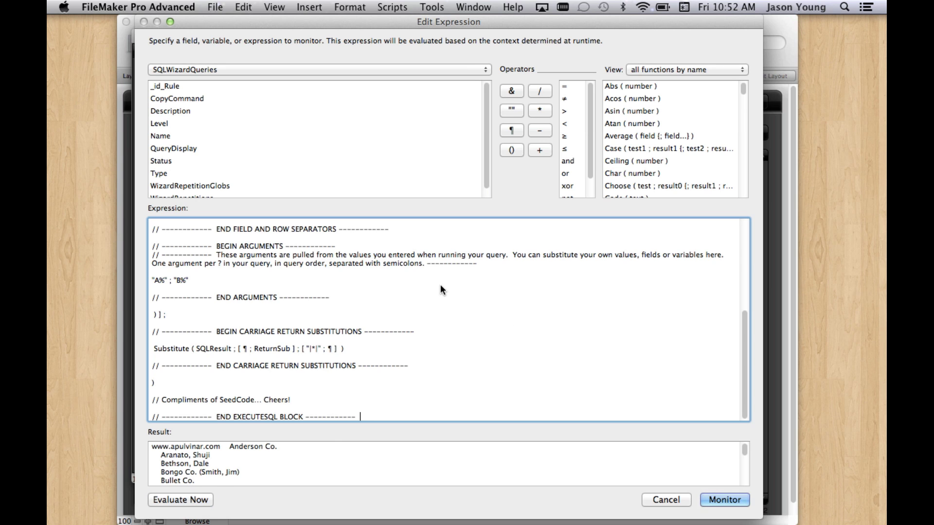
pyautogui.click(666, 501)
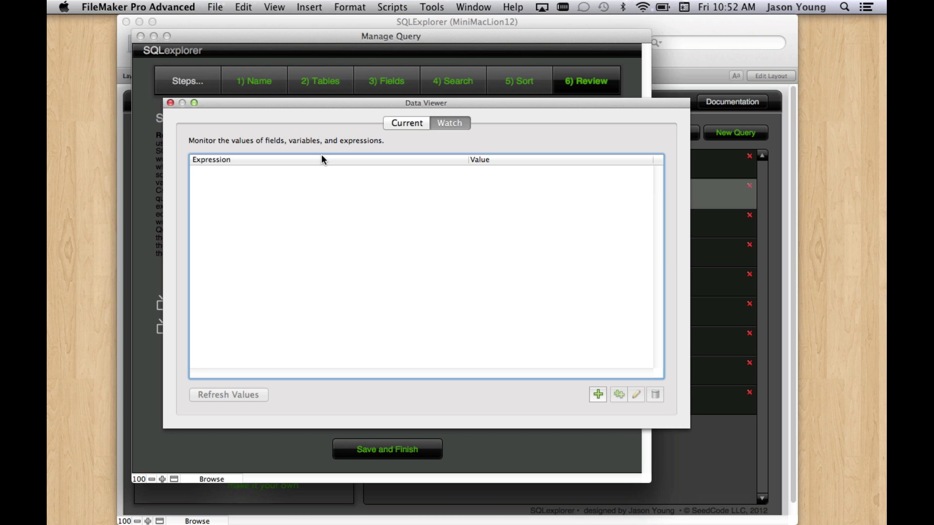
pyautogui.click(171, 103)
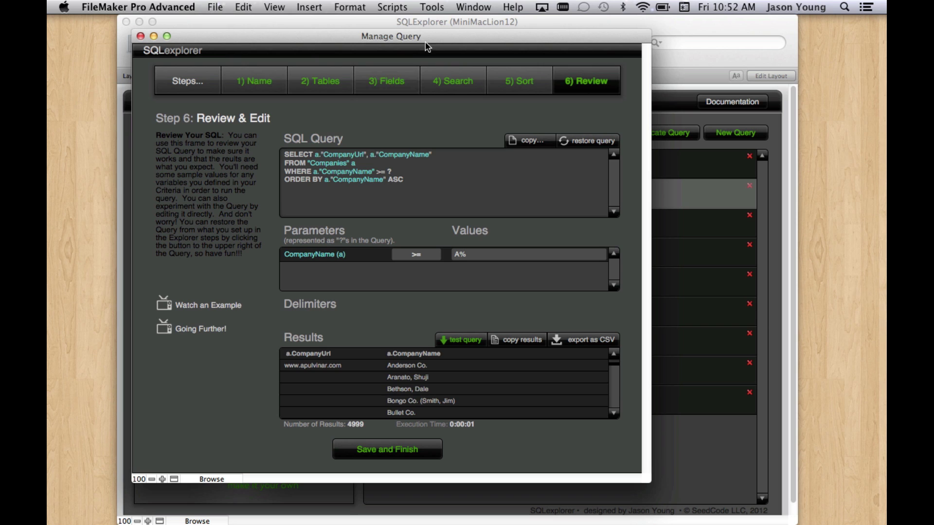
# - Filter fields by 'Mod', add Modification_TimeStamp as a returned column, and save to Review
pyautogui.click(404, 73)
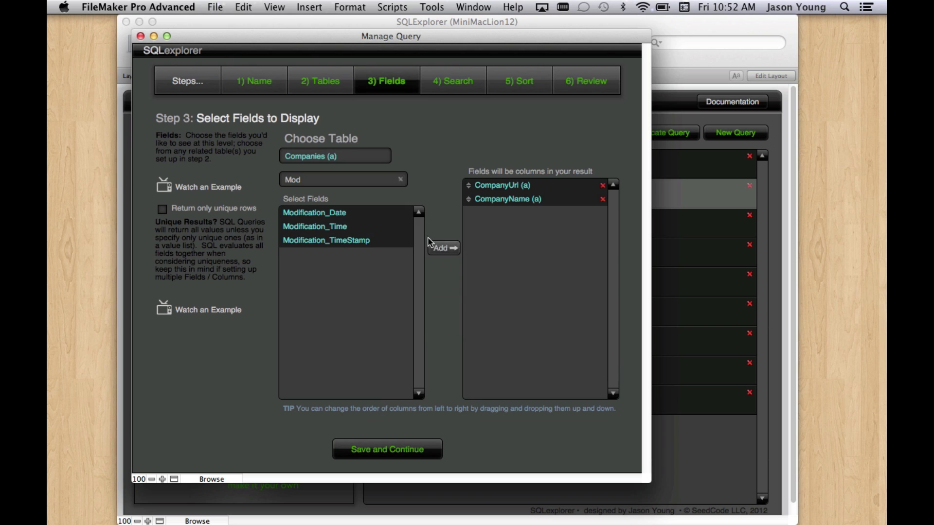
pyautogui.click(403, 180)
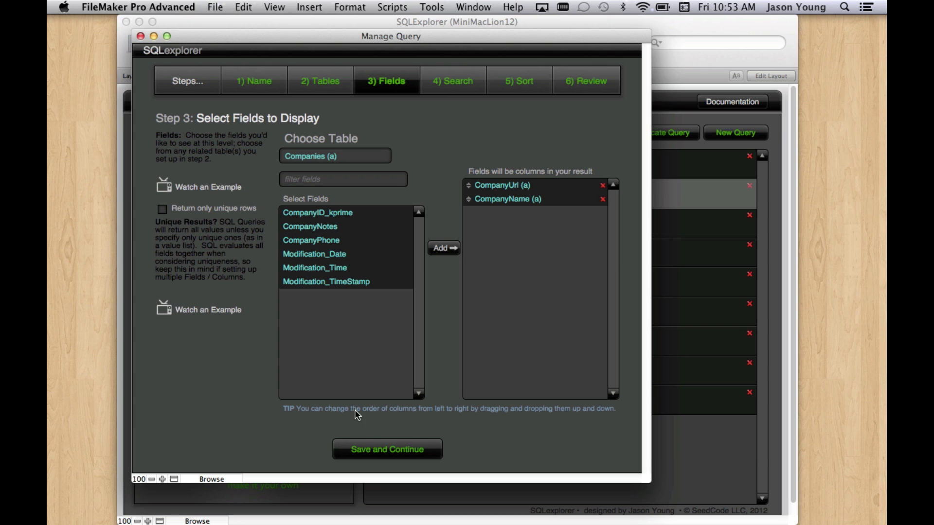
pyautogui.click(351, 184)
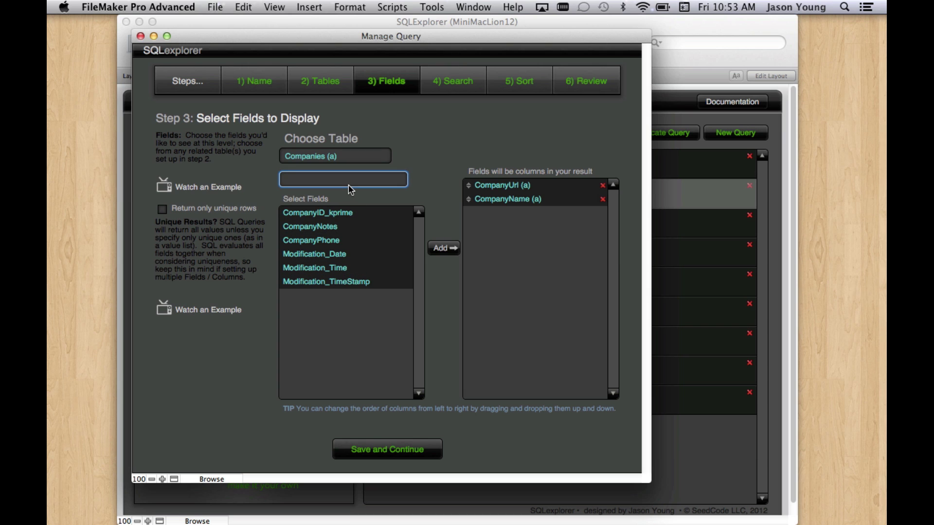
pyautogui.write('Mods')
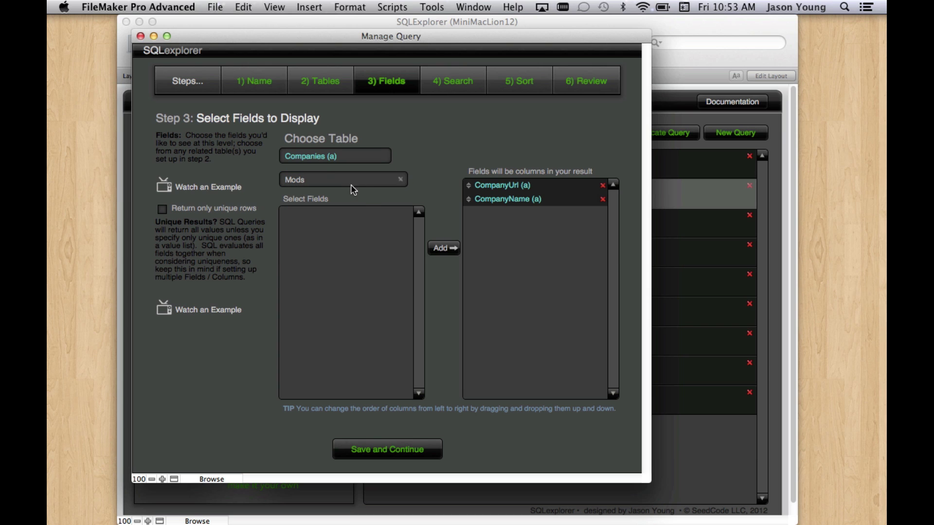
pyautogui.click(329, 181)
pyautogui.press('BackSpace')
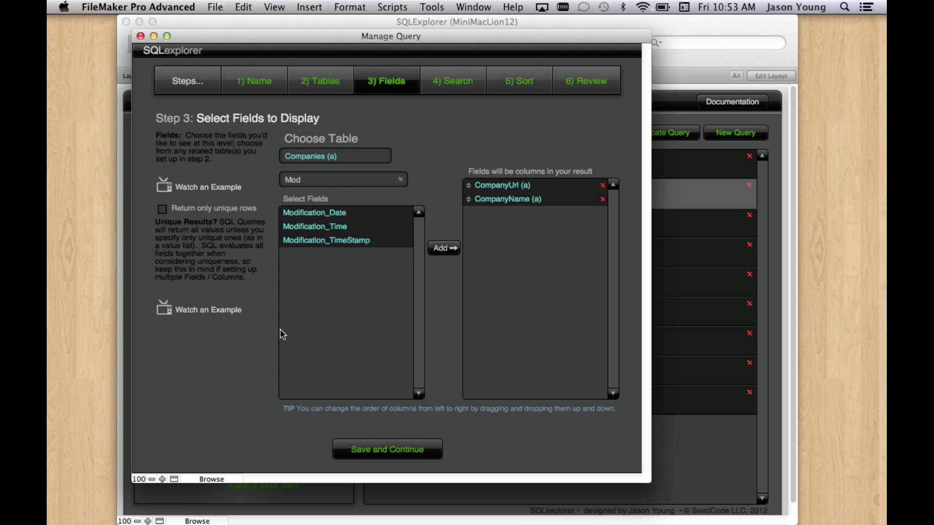
pyautogui.doubleClick(340, 240)
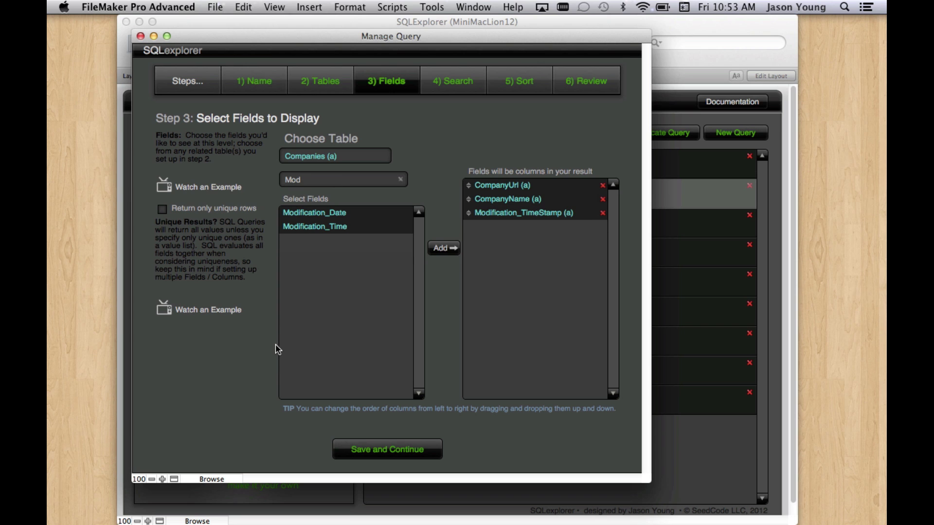
pyautogui.click(413, 453)
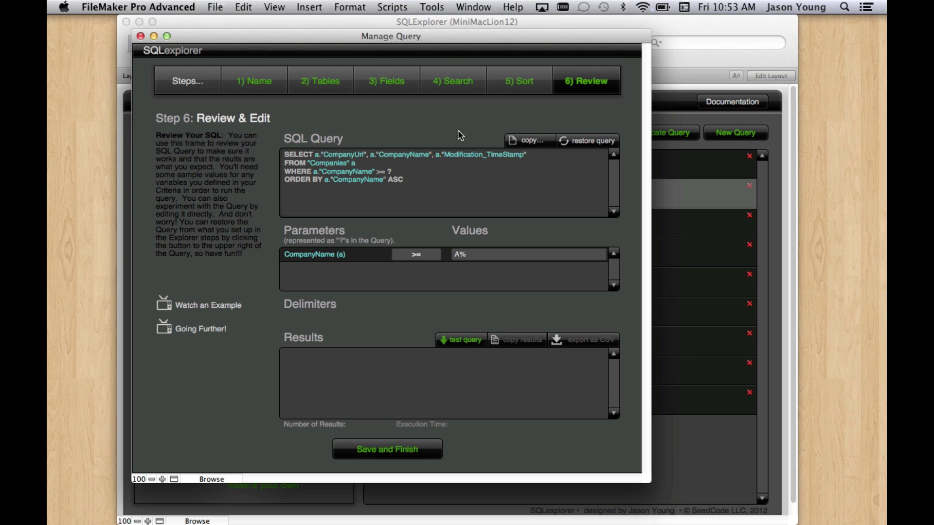
# - Replace the SQL with 'select companyname from companies where companyname like ?' and test it for 2 results
pyautogui.click(476, 341)
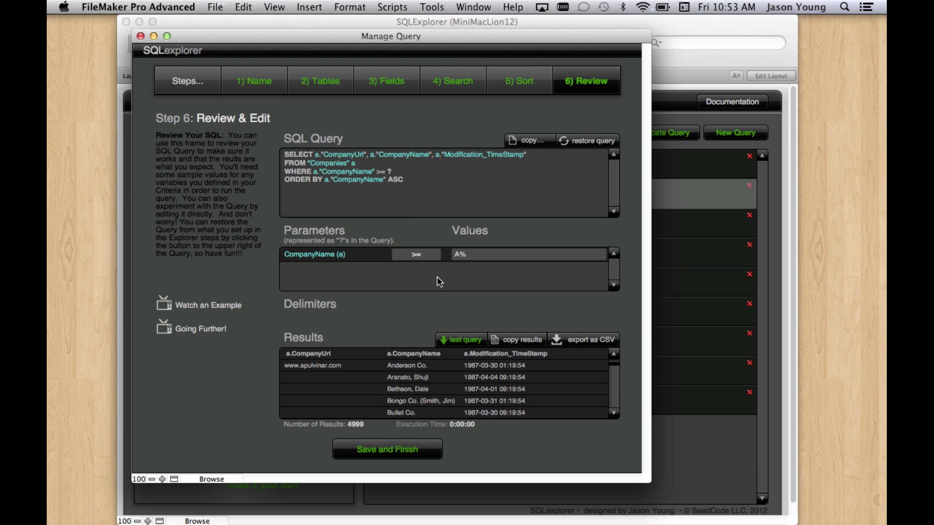
pyautogui.click(416, 200)
pyautogui.press('super+a')
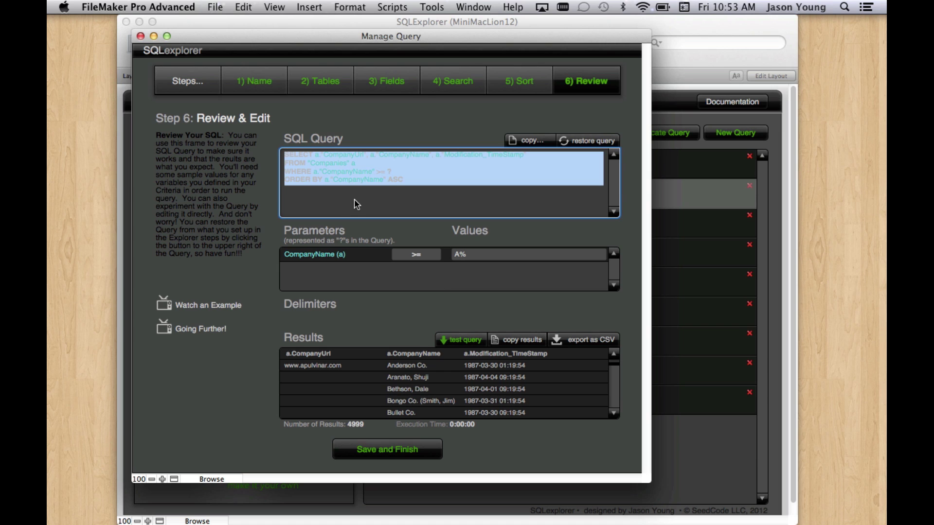
pyautogui.press('BackSpace')
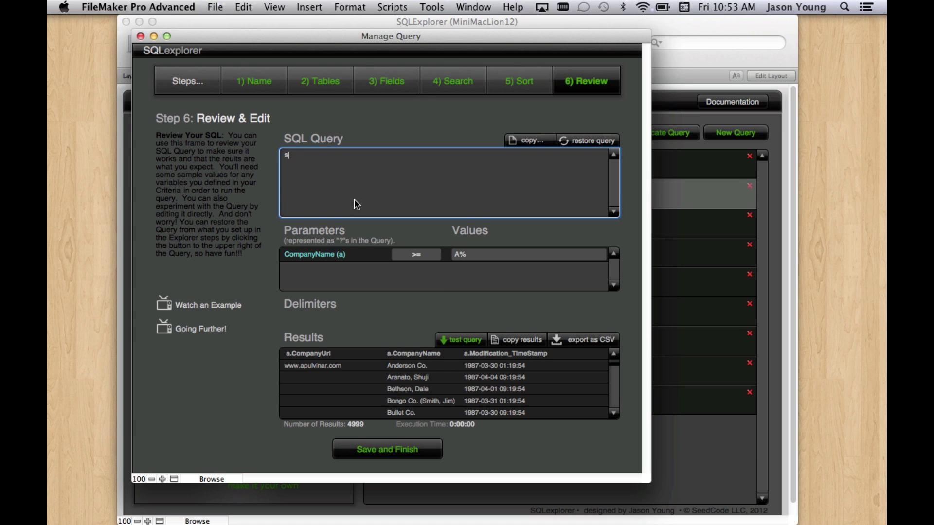
pyautogui.write('selct')
pyautogui.press('BackSpace')
pyautogui.press('BackSpace')
pyautogui.write('ect companyname from companie')
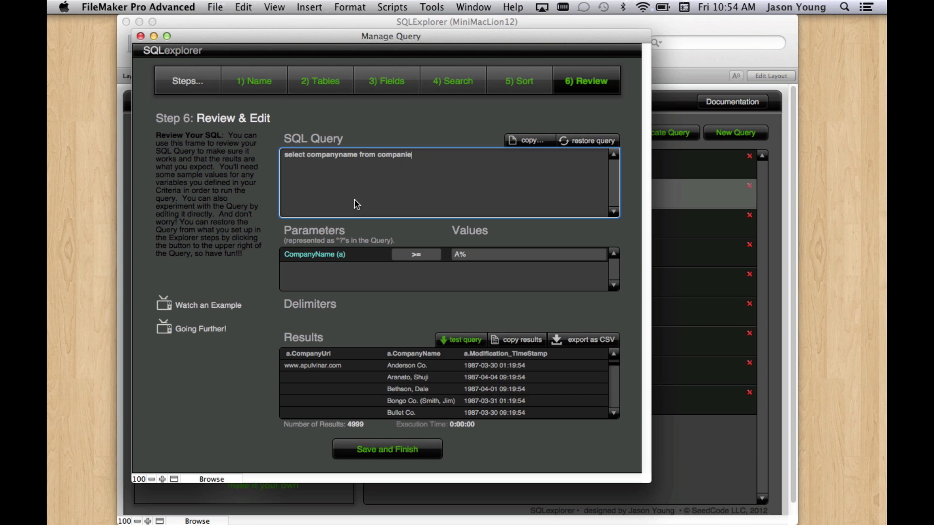
pyautogui.write('s where companyname like')
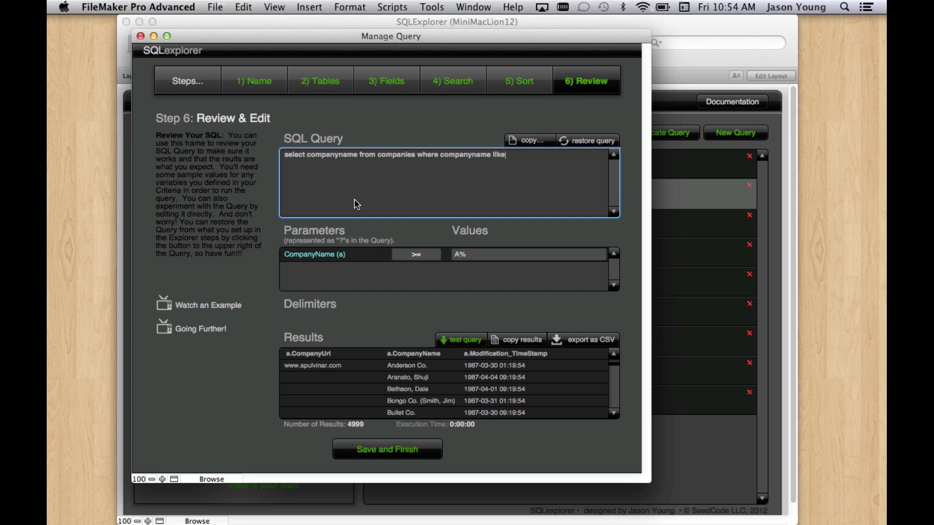
pyautogui.write(' ?')
pyautogui.press('Return')
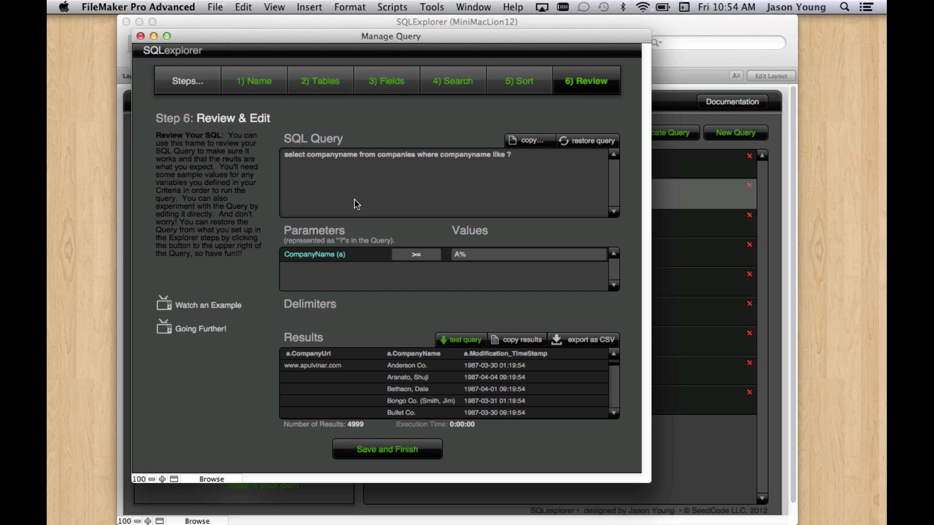
pyautogui.click(461, 340)
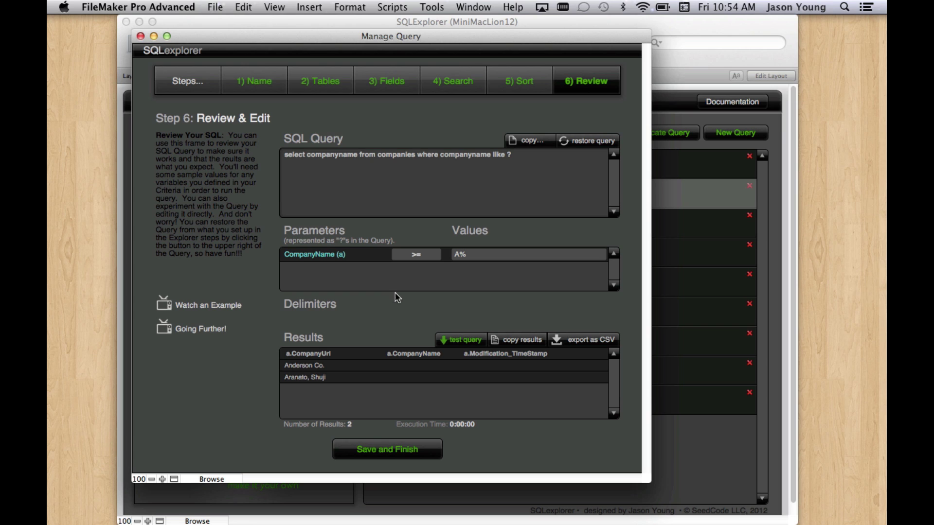
# - Append 'or companyname like ?' with B% as second value, test for 5 results, and save
pyautogui.click(546, 158)
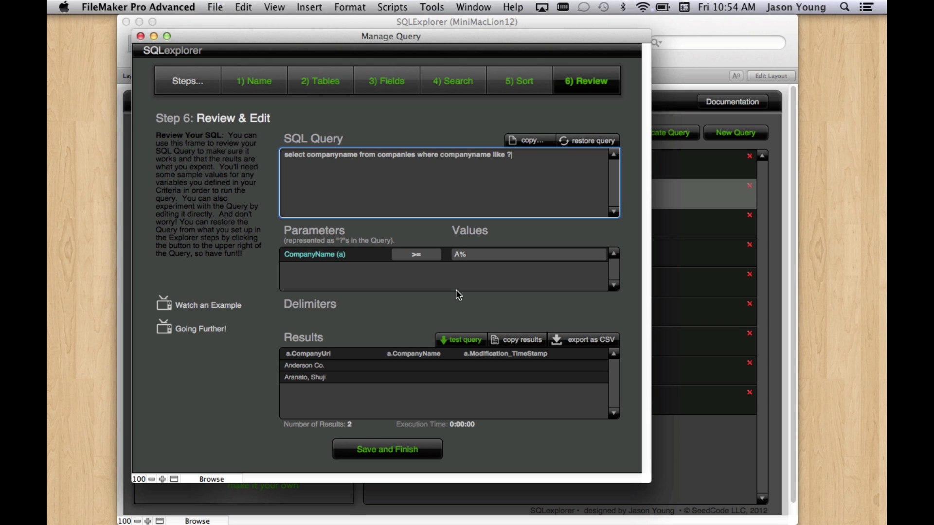
pyautogui.write('or companyname like ?')
pyautogui.click(457, 290)
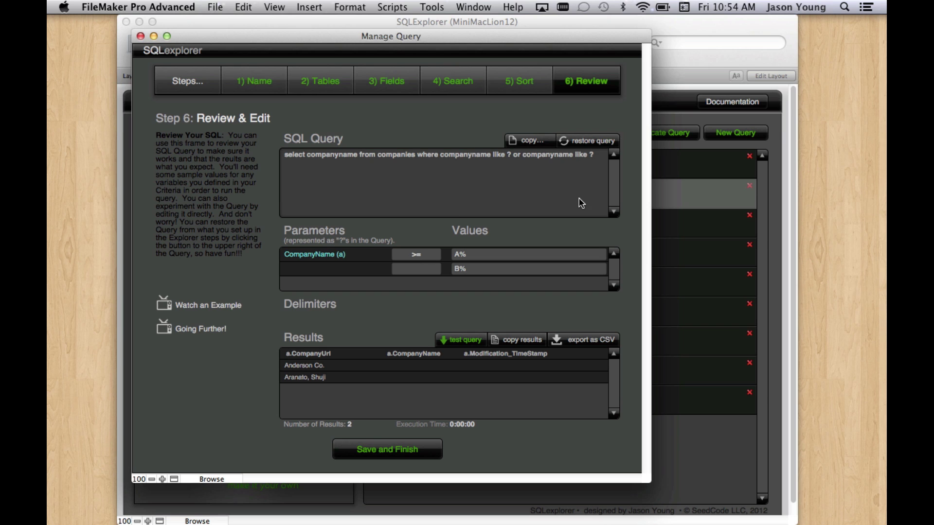
pyautogui.click(461, 341)
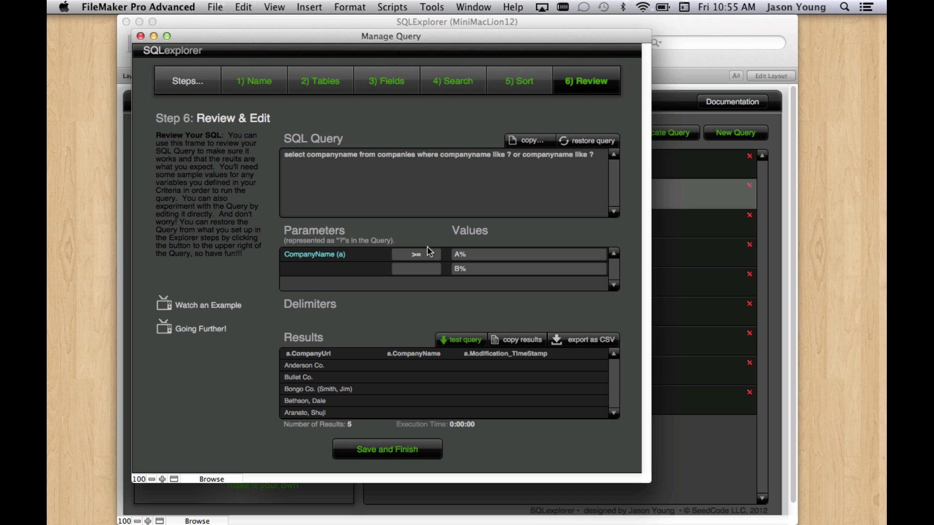
pyautogui.click(395, 451)
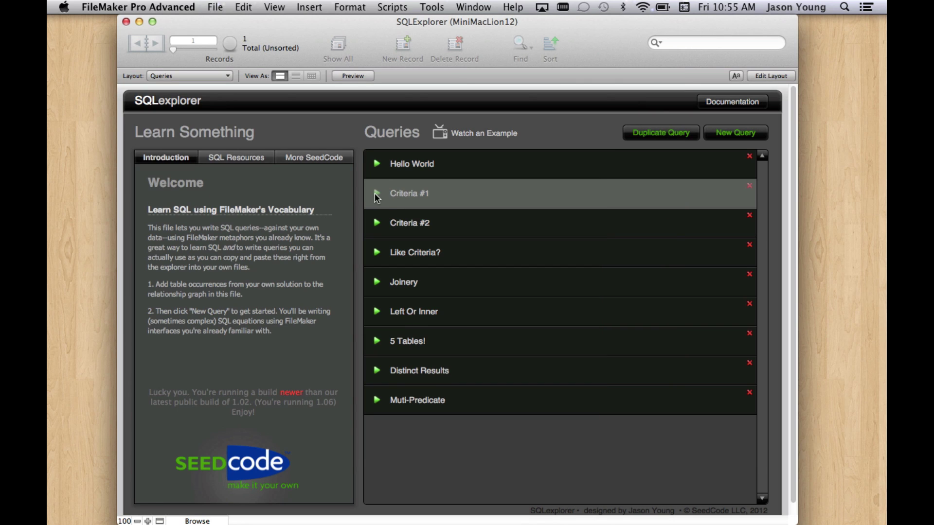
# - Reopen Criteria #1 and restore its original generated SQL with the single A% parameter
pyautogui.click(375, 194)
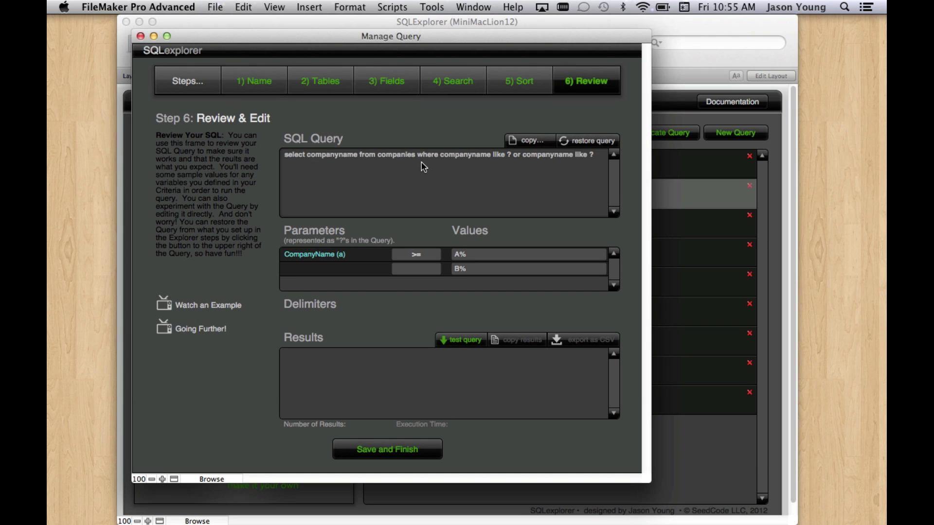
pyautogui.click(587, 140)
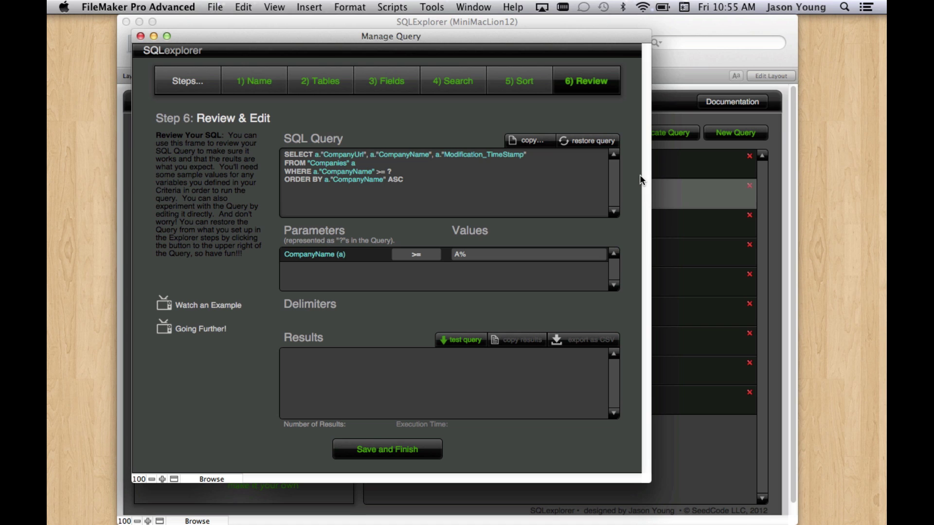
# - Copy the query as a calculation and paste it into a new Data Viewer expression
pyautogui.click(530, 141)
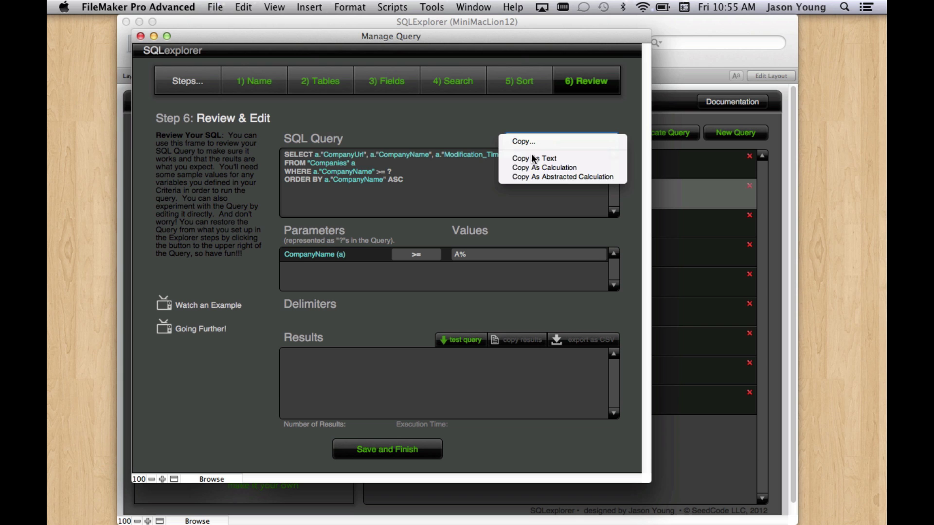
pyautogui.click(530, 167)
pyautogui.click(432, 7)
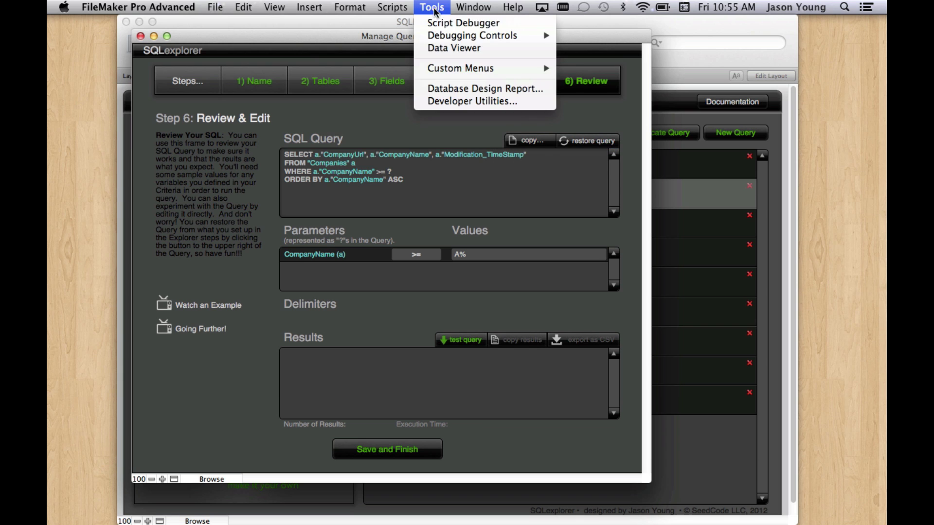
pyautogui.click(434, 49)
pyautogui.click(593, 392)
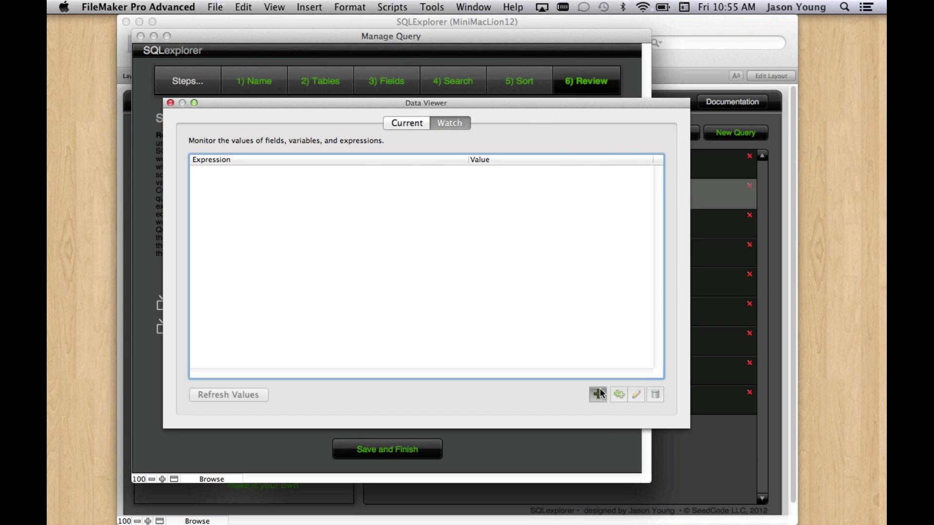
pyautogui.rightClick(334, 266)
pyautogui.click(384, 296)
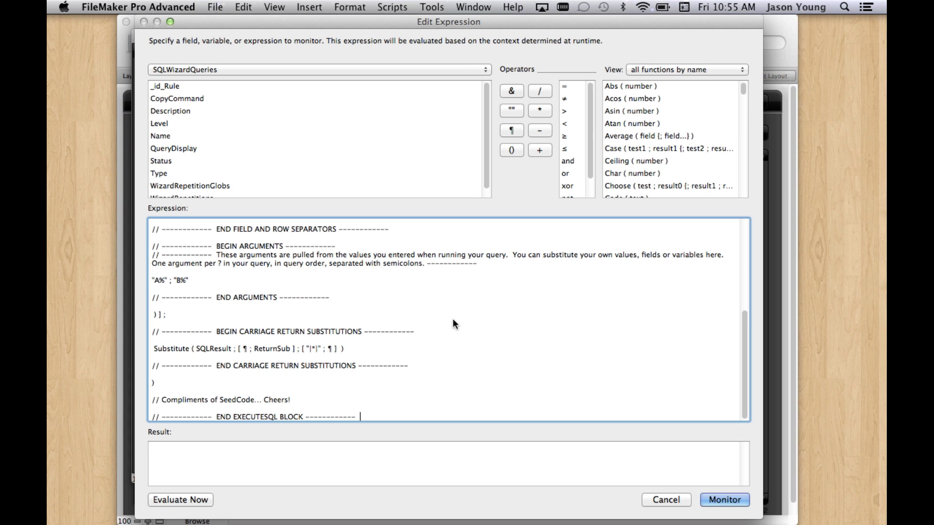
# - Evaluate the pasted ExecuteSQL expression, review the company rows, then cancel it
pyautogui.click(183, 499)
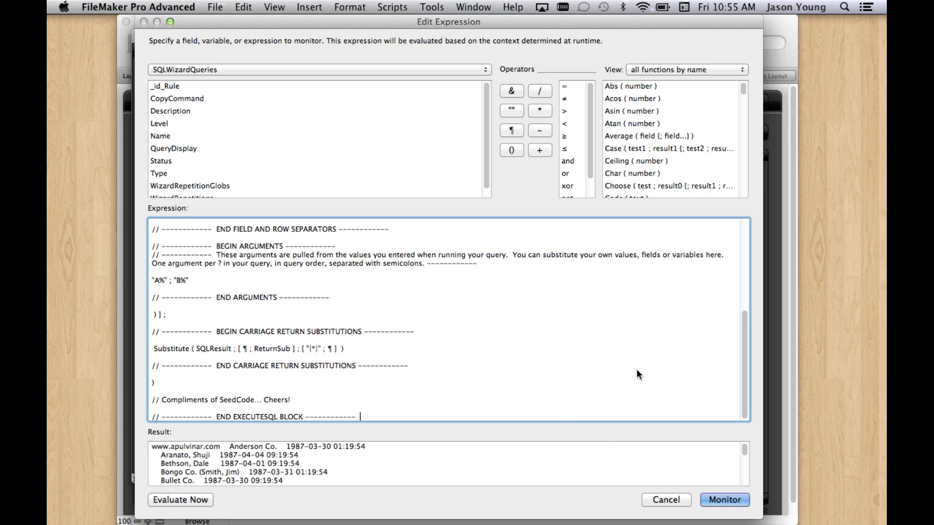
pyautogui.moveTo(745, 398); pyautogui.dragTo(751, 277)
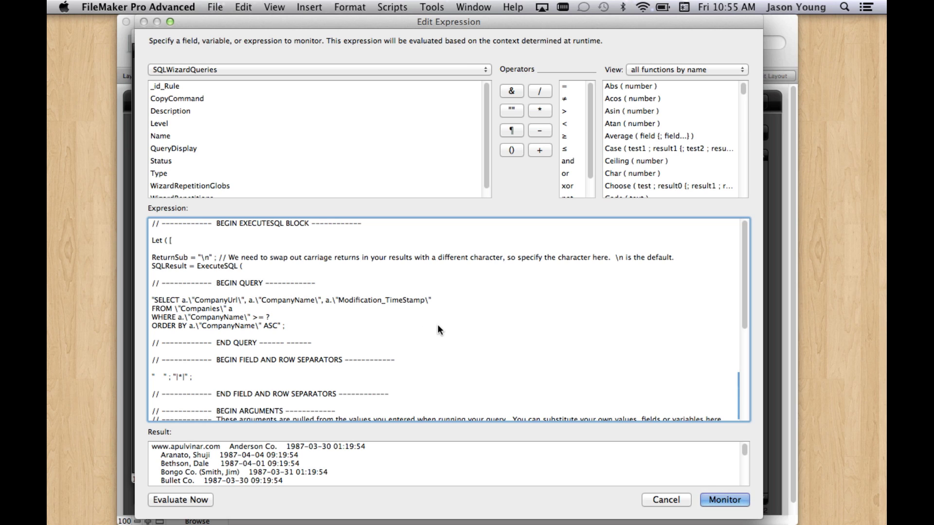
pyautogui.moveTo(740, 300); pyautogui.dragTo(749, 428)
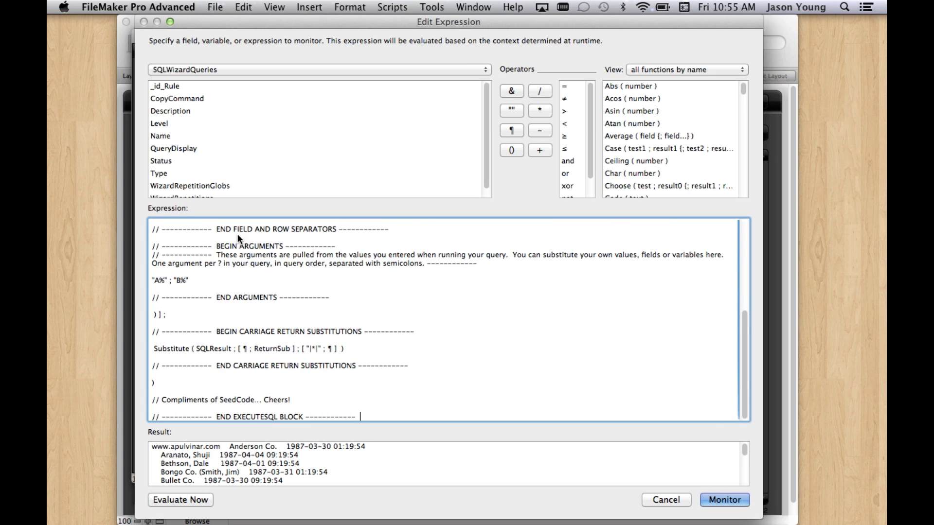
pyautogui.moveTo(745, 375); pyautogui.dragTo(751, 226)
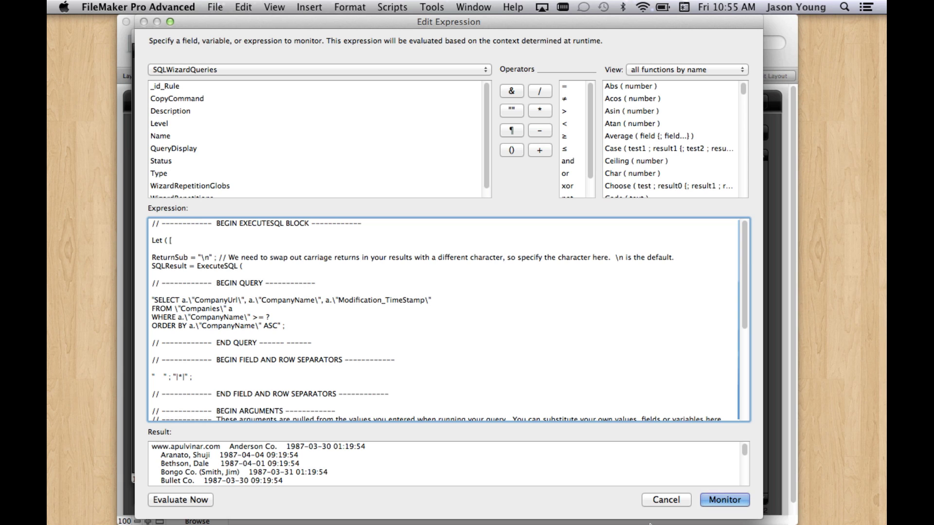
pyautogui.click(671, 501)
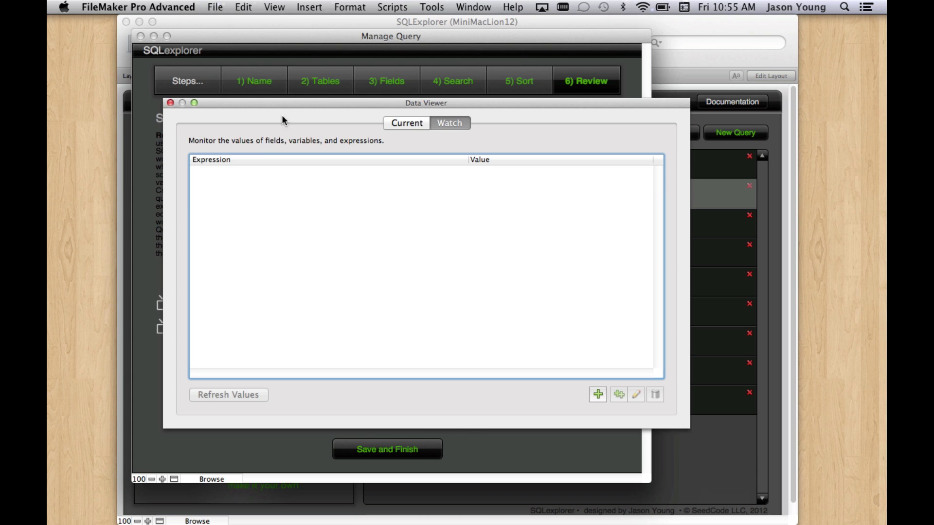
# - Copy the query as an abstracted calculation and paste it into a new Data Viewer expression
pyautogui.click(170, 104)
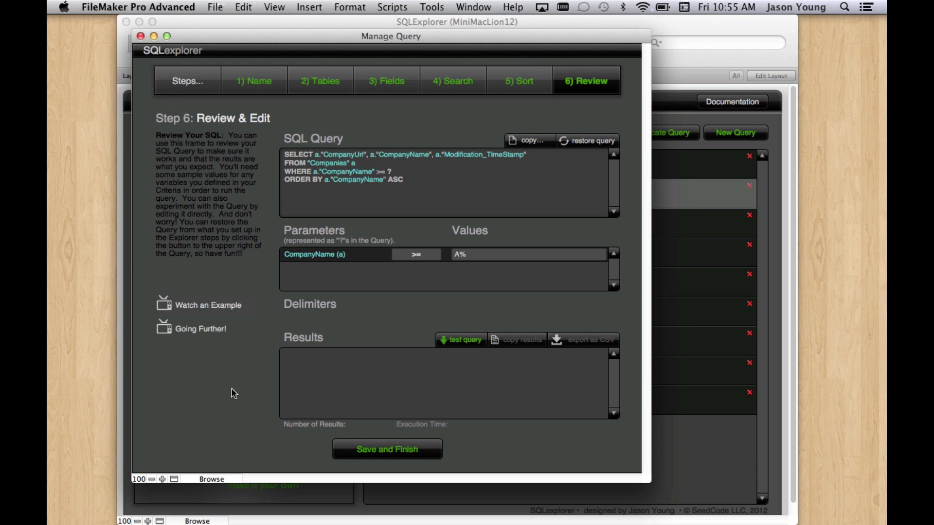
pyautogui.click(539, 142)
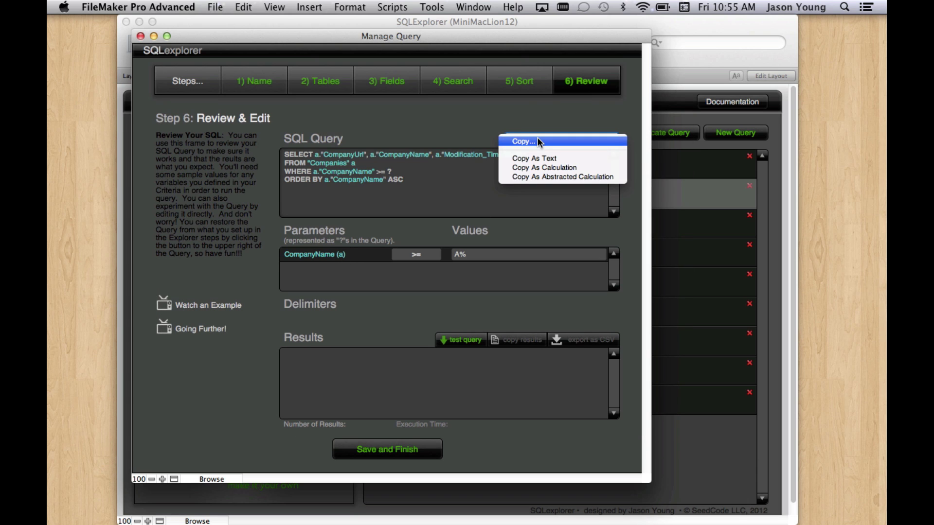
pyautogui.click(538, 177)
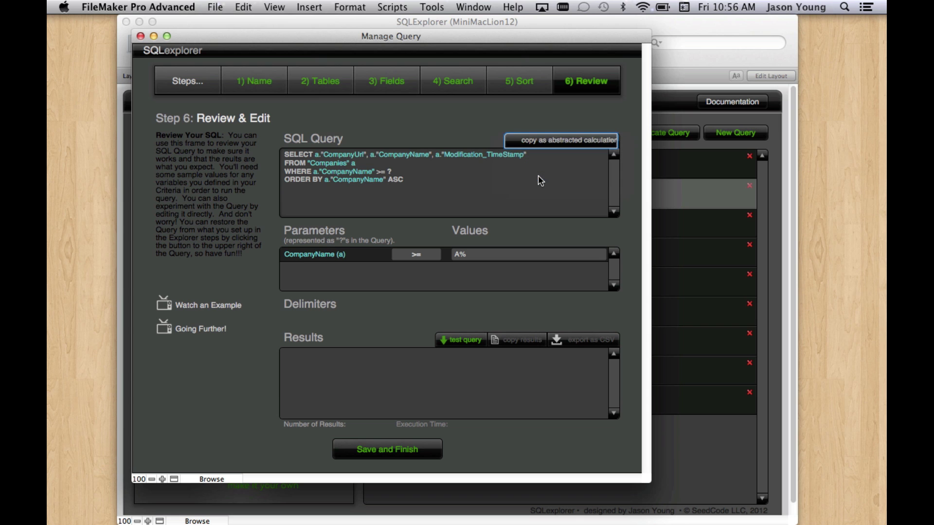
pyautogui.click(443, 6)
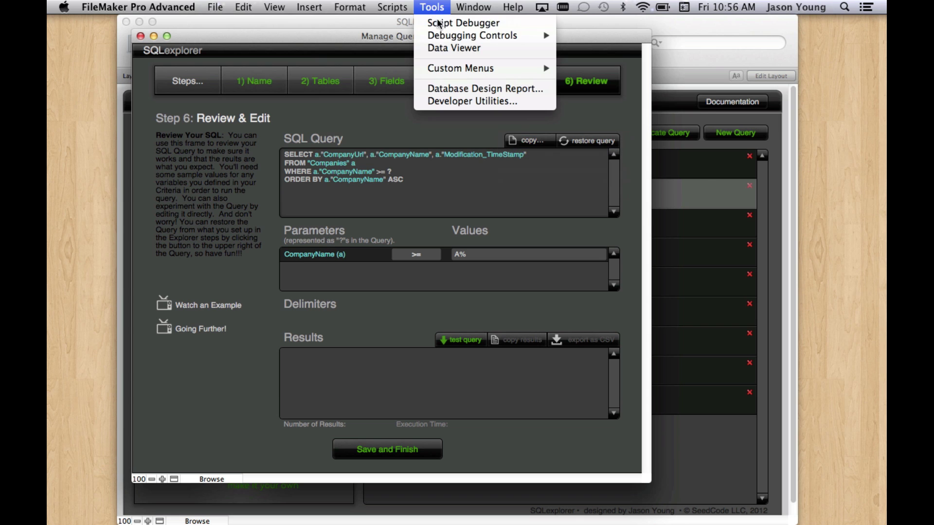
pyautogui.click(438, 52)
pyautogui.click(597, 394)
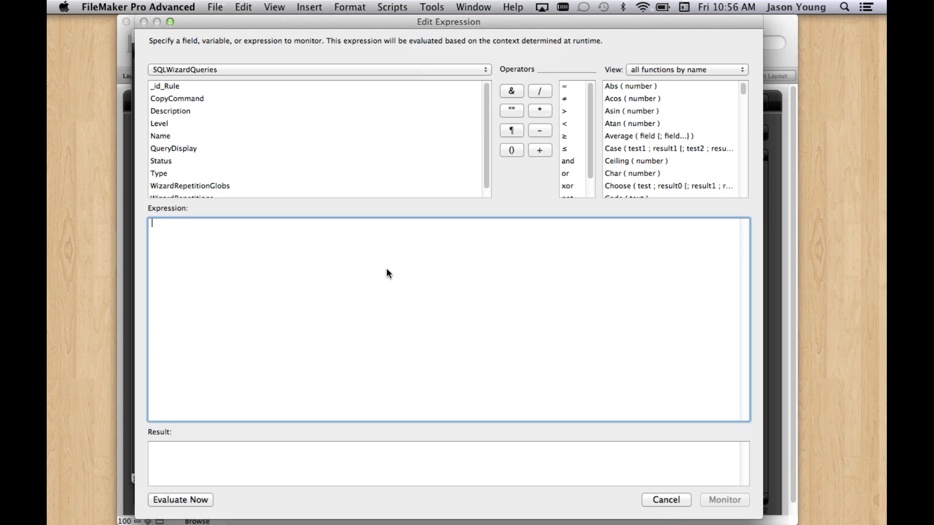
pyautogui.rightClick(386, 269)
pyautogui.click(409, 299)
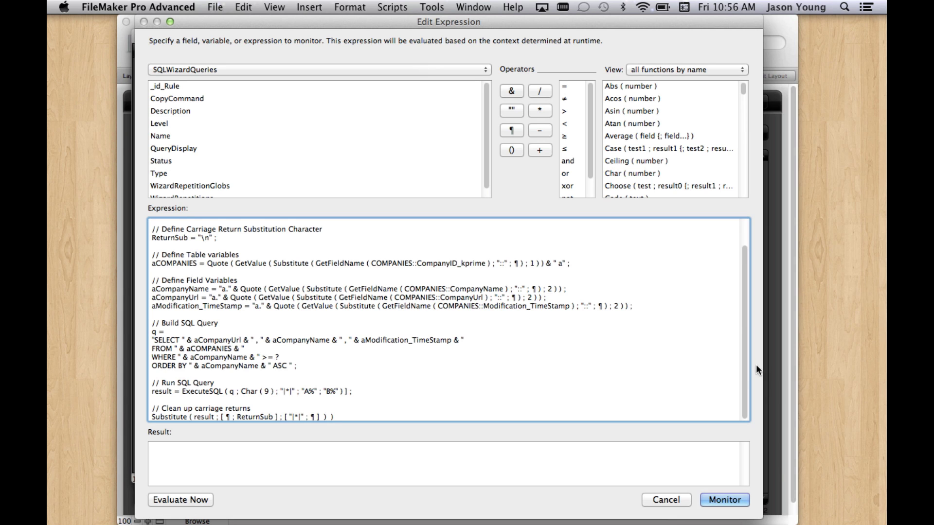
pyautogui.scroll(3, 743, 363)
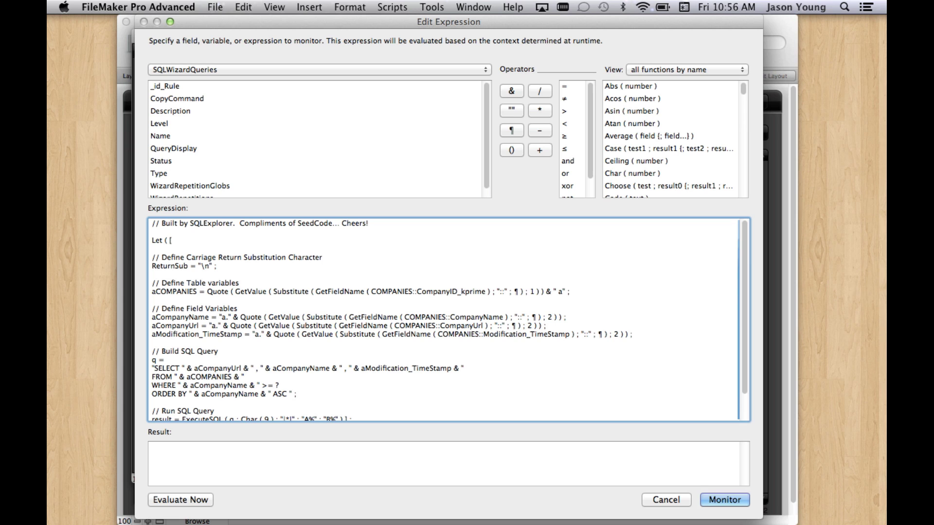
pyautogui.click(189, 501)
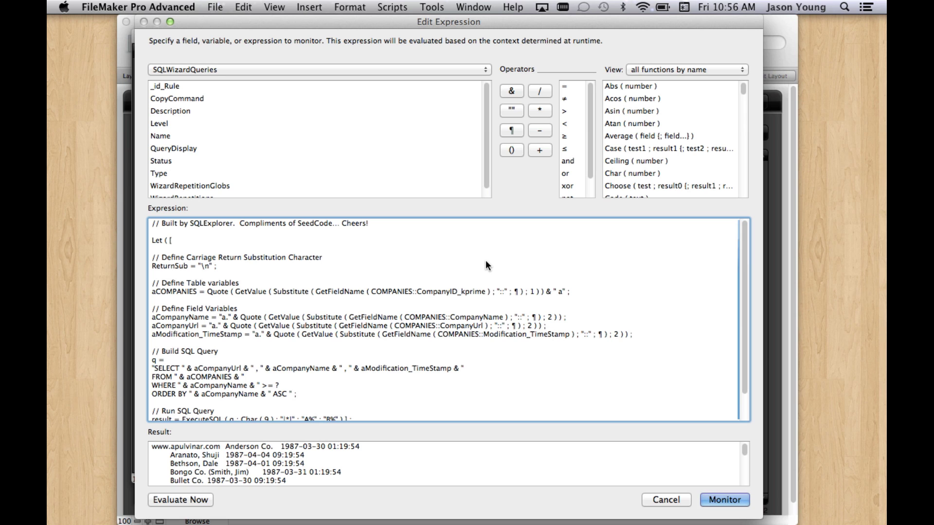
pyautogui.moveTo(747, 330); pyautogui.dragTo(744, 385)
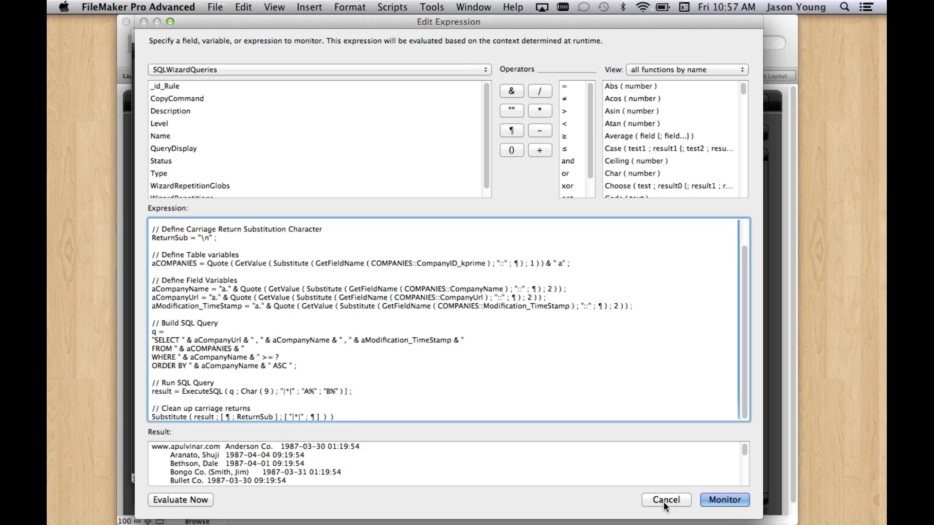
pyautogui.click(724, 500)
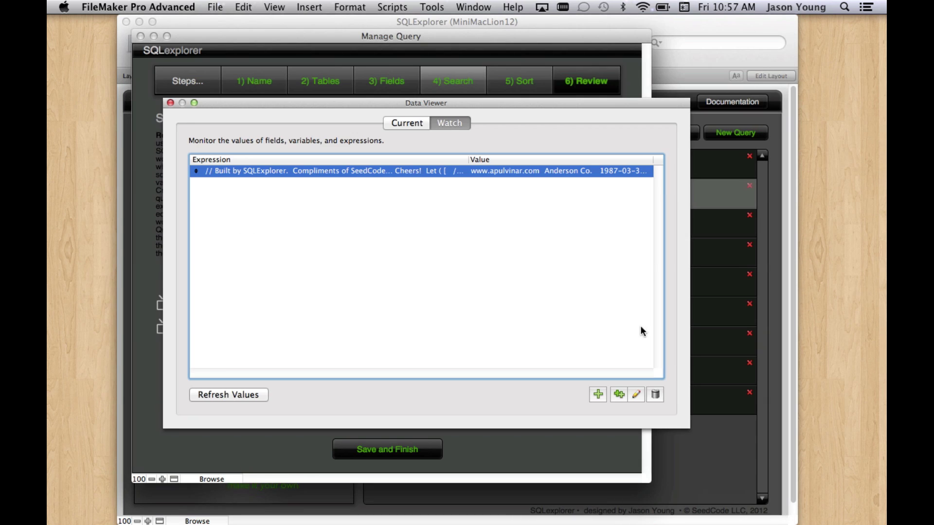
# - Close the Data Viewer and query manager and bring the SQLSampleData window forward
pyautogui.click(171, 103)
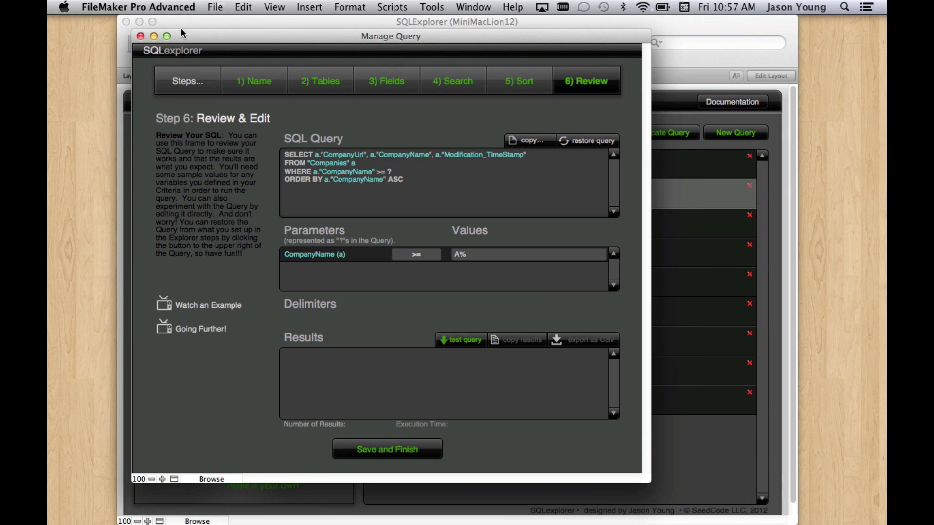
pyautogui.click(386, 449)
pyautogui.click(476, 7)
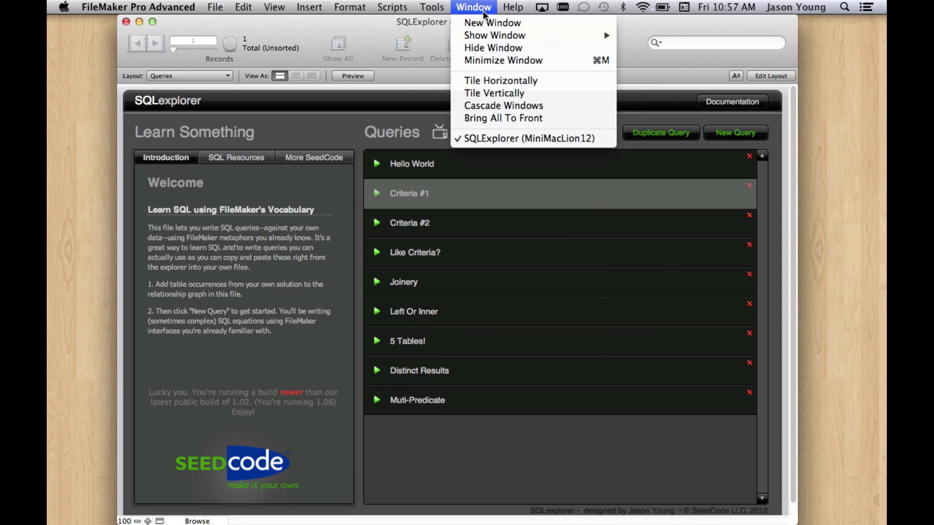
pyautogui.moveTo(487, 35)
pyautogui.click(668, 36)
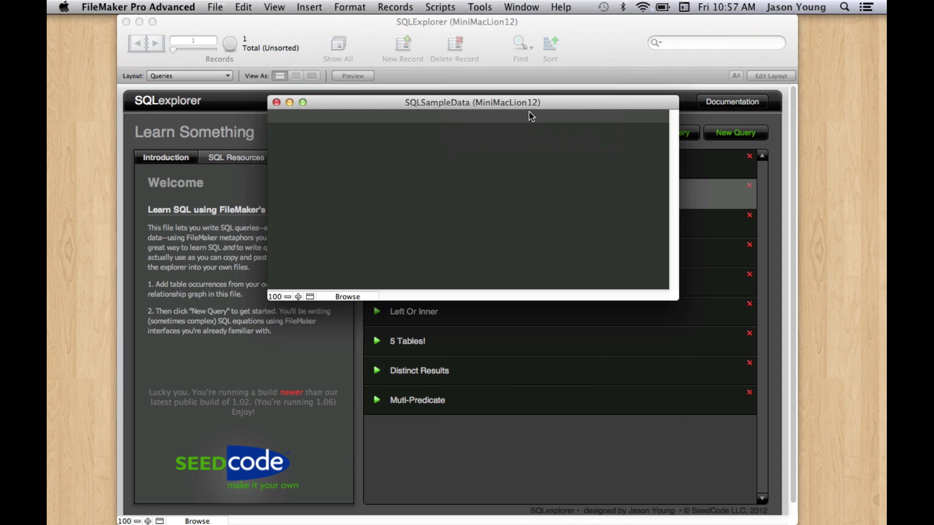
# - Create a new script named Dialog with a Show Custom Dialog step
pyautogui.click(441, 7)
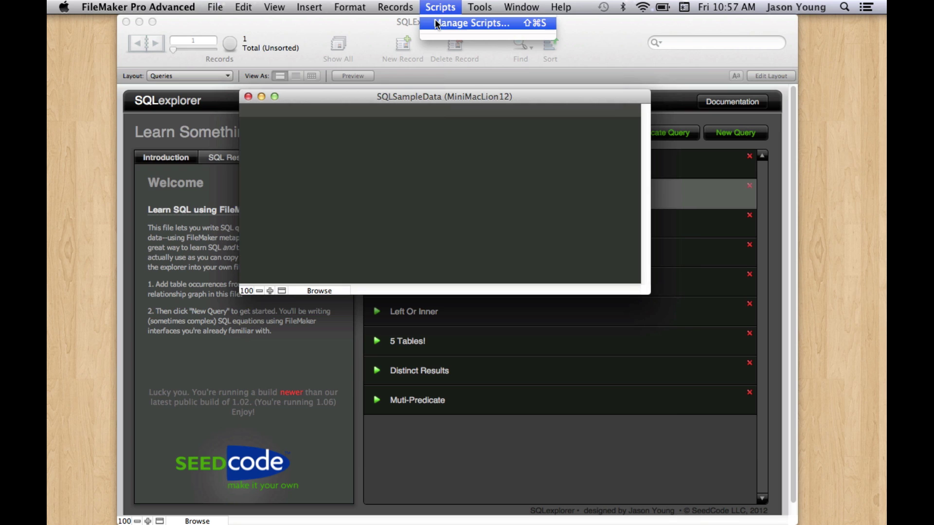
pyautogui.click(438, 21)
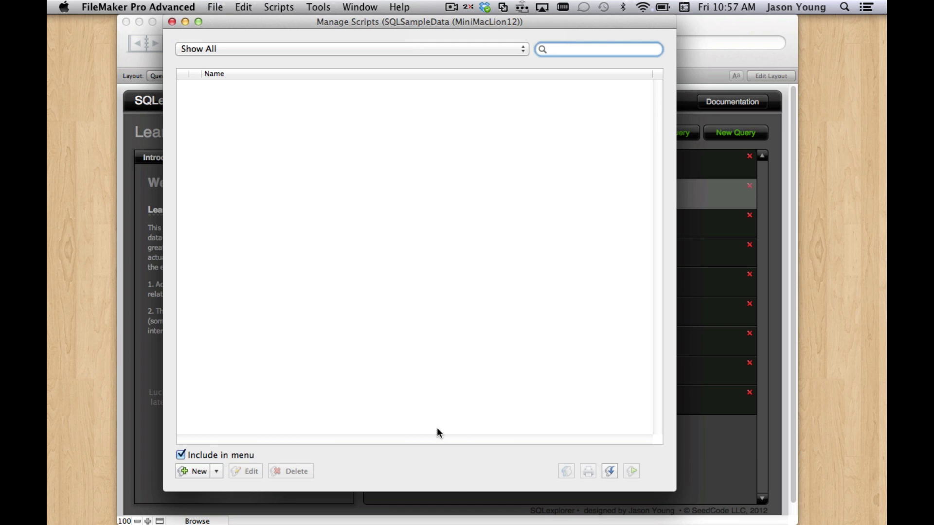
pyautogui.click(196, 472)
pyautogui.write('Dialog')
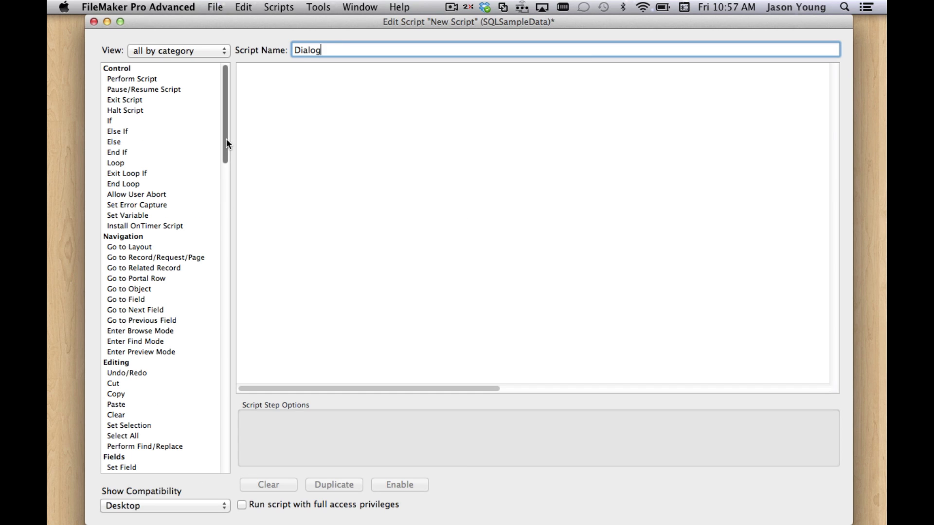
pyautogui.moveTo(226, 139); pyautogui.dragTo(222, 470)
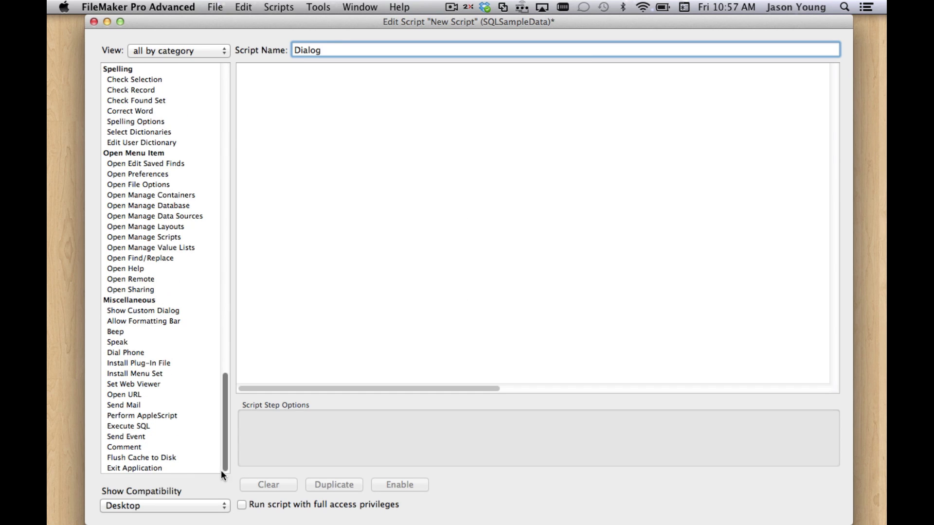
pyautogui.doubleClick(167, 310)
# - Paste the SQLExplorer calculation as the dialog's message and save the Dialog script
pyautogui.click(800, 449)
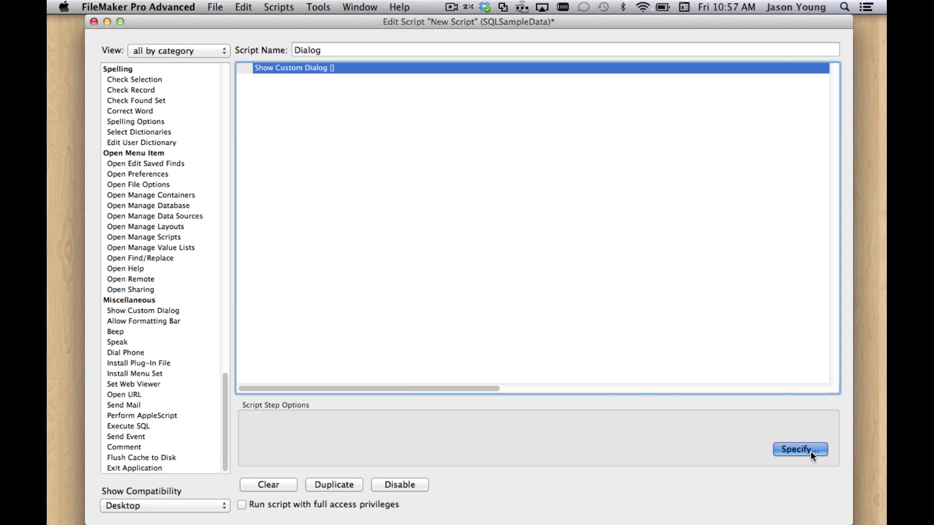
pyautogui.rightClick(530, 273)
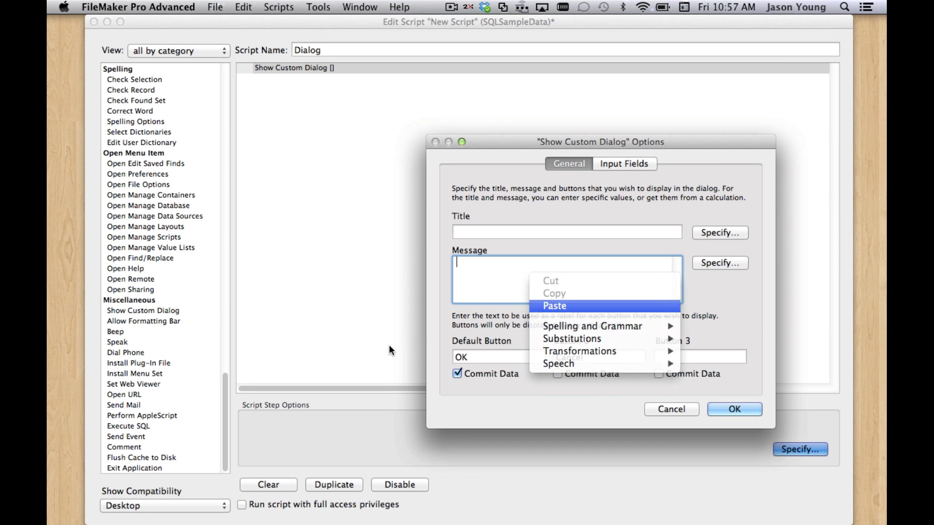
pyautogui.click(554, 306)
pyautogui.click(734, 410)
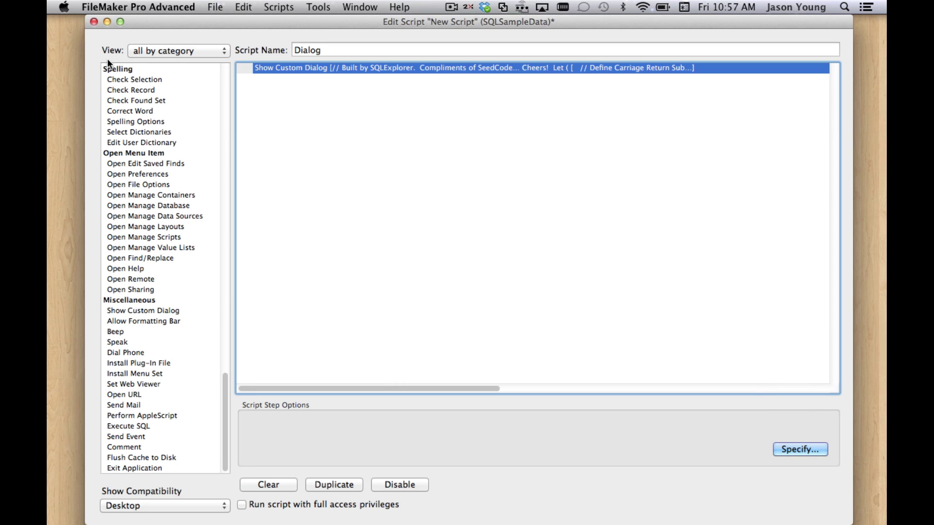
pyautogui.press('super+w')
pyautogui.click(574, 197)
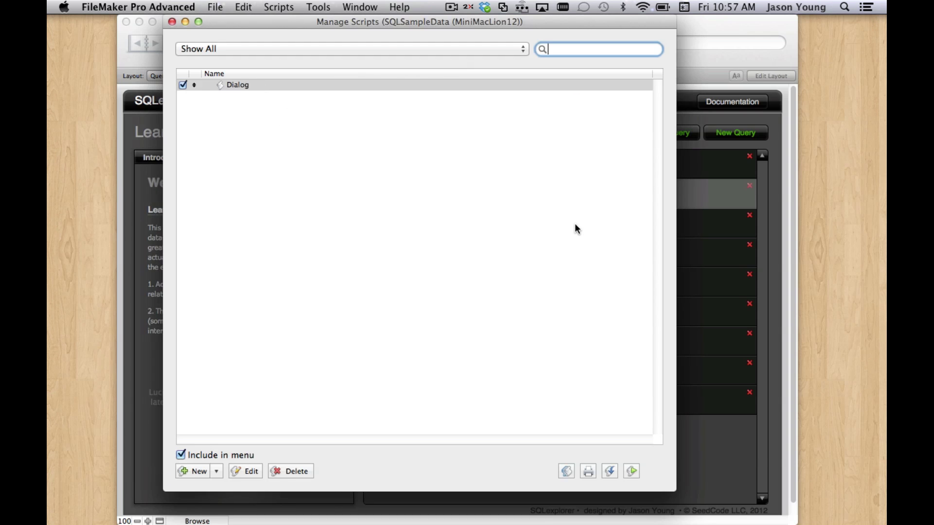
# - Run the Dialog script, review the company rows with timestamps, and dismiss the dialog
pyautogui.click(172, 22)
pyautogui.click(440, 7)
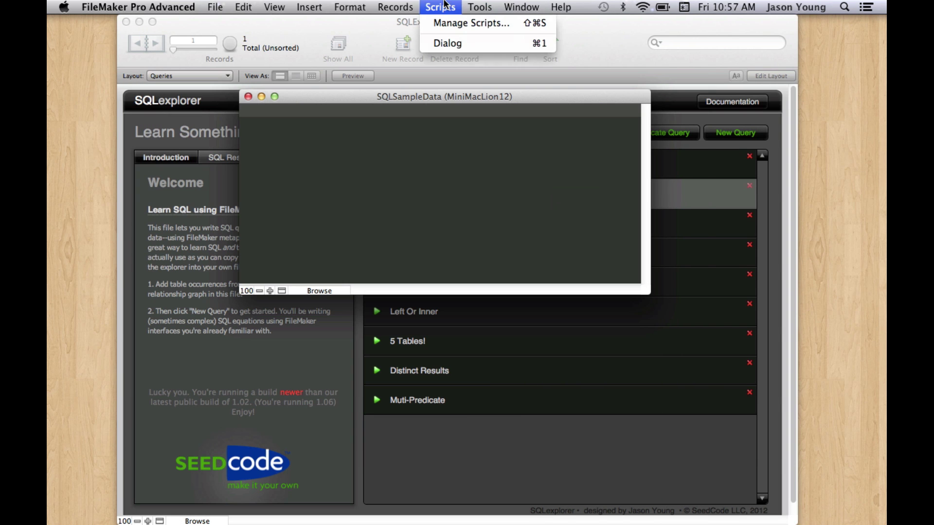
pyautogui.click(448, 40)
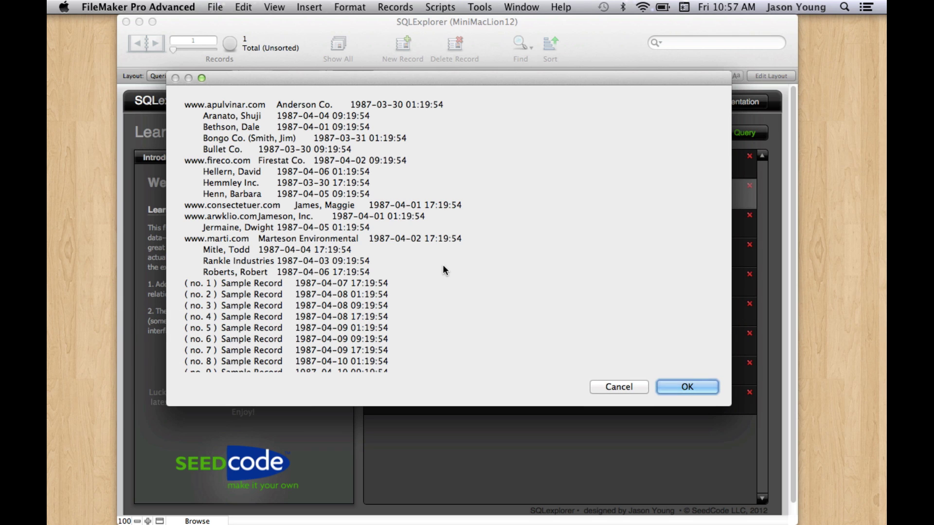
pyautogui.click(685, 388)
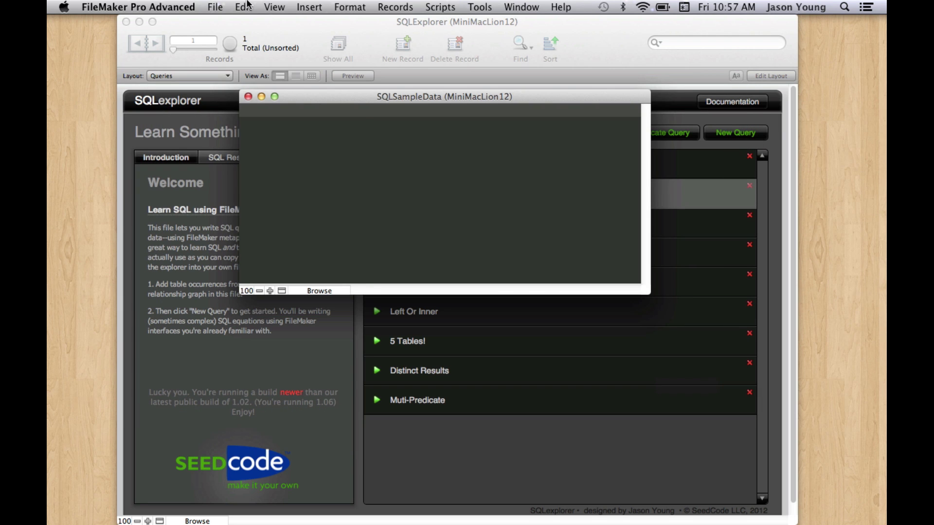
pyautogui.click(215, 7)
# - Rename the Companies table's CompanyName field to Name in Manage Database and save
pyautogui.moveTo(240, 118)
pyautogui.click(410, 121)
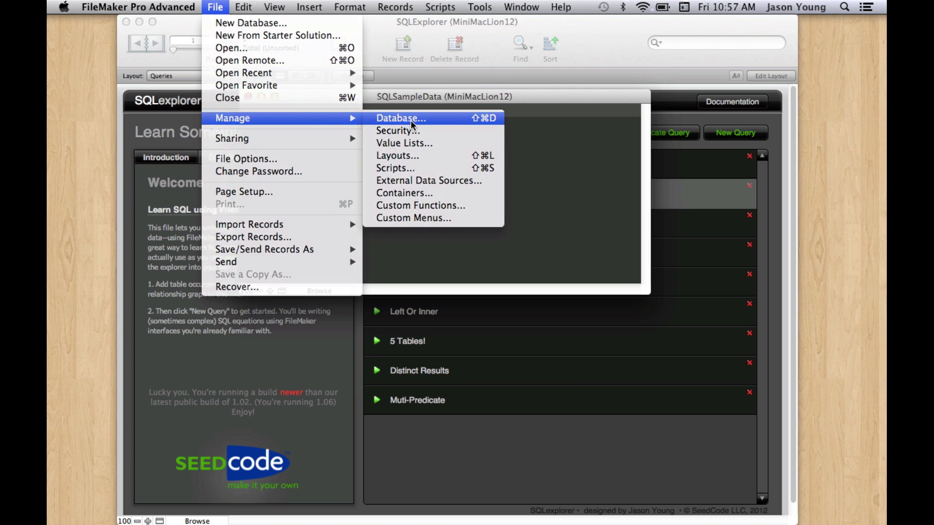
pyautogui.click(294, 64)
pyautogui.click(262, 21)
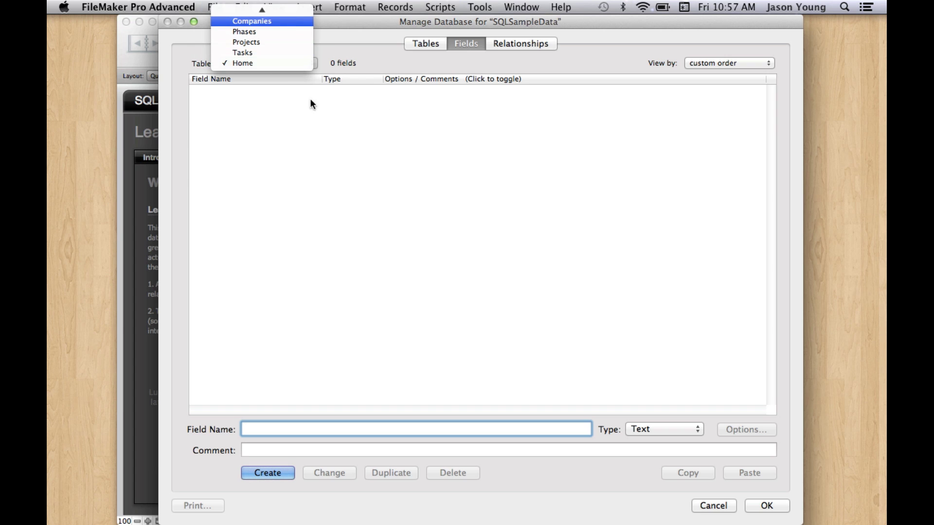
pyautogui.click(260, 101)
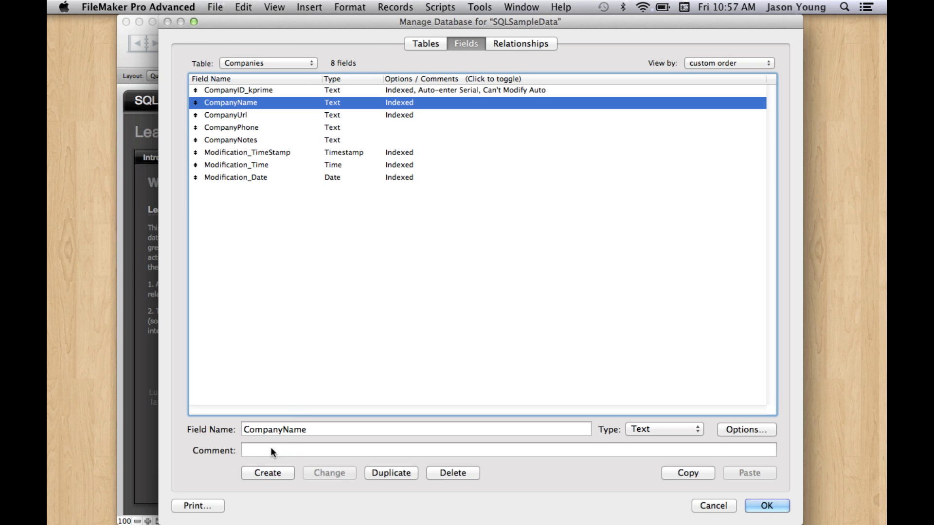
pyautogui.click(281, 425)
pyautogui.press('BackSpace')
pyautogui.press('BackSpace')
pyautogui.press('BackSpace')
pyautogui.press('BackSpace')
pyautogui.press('BackSpace')
pyautogui.press('BackSpace')
pyautogui.press('BackSpace')
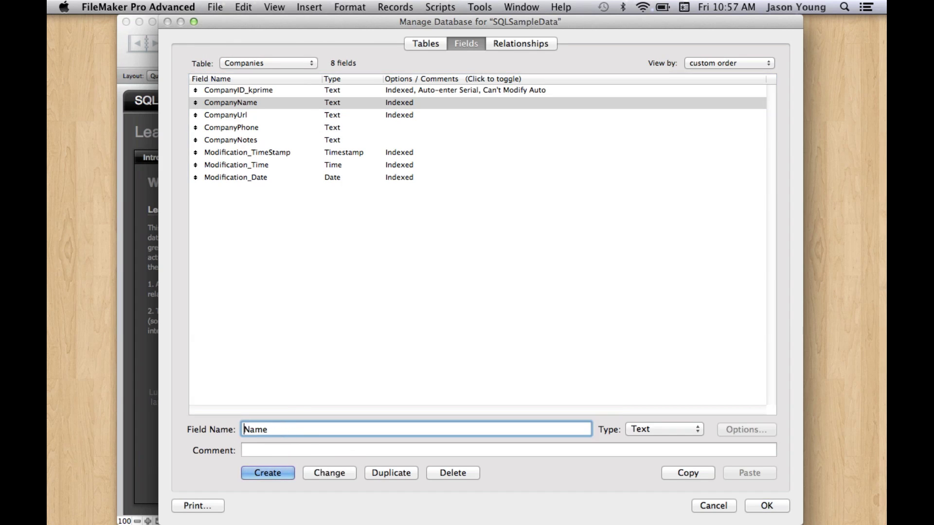
pyautogui.click(330, 472)
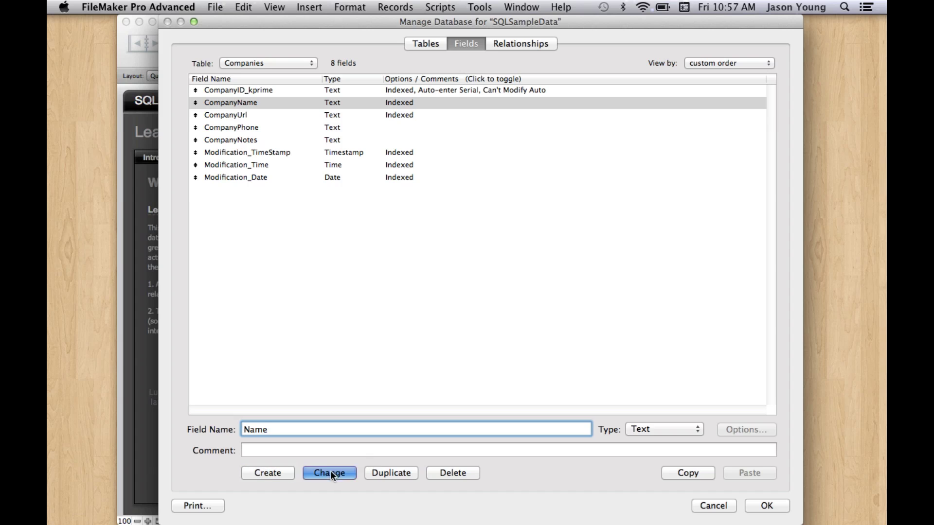
pyautogui.click(764, 506)
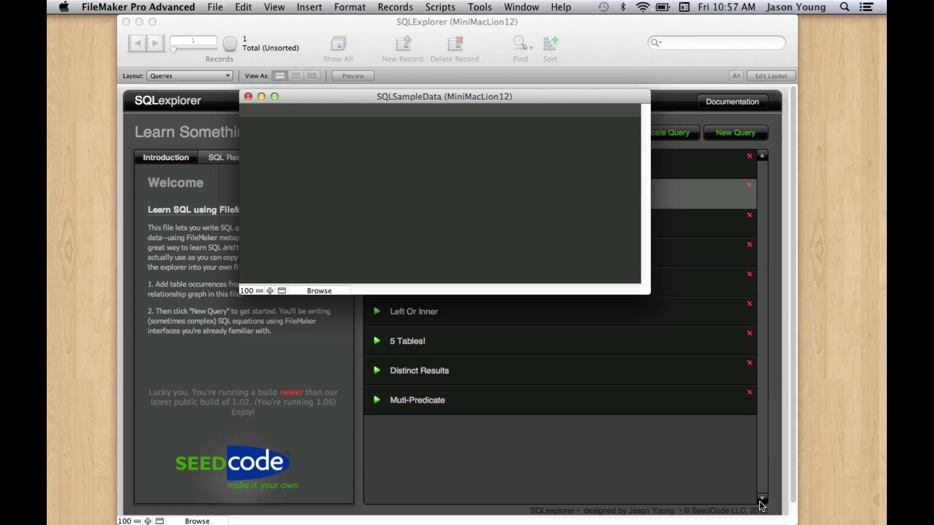
# - Run the Dialog script again and dismiss its query results dialog
pyautogui.click(441, 8)
pyautogui.click(440, 43)
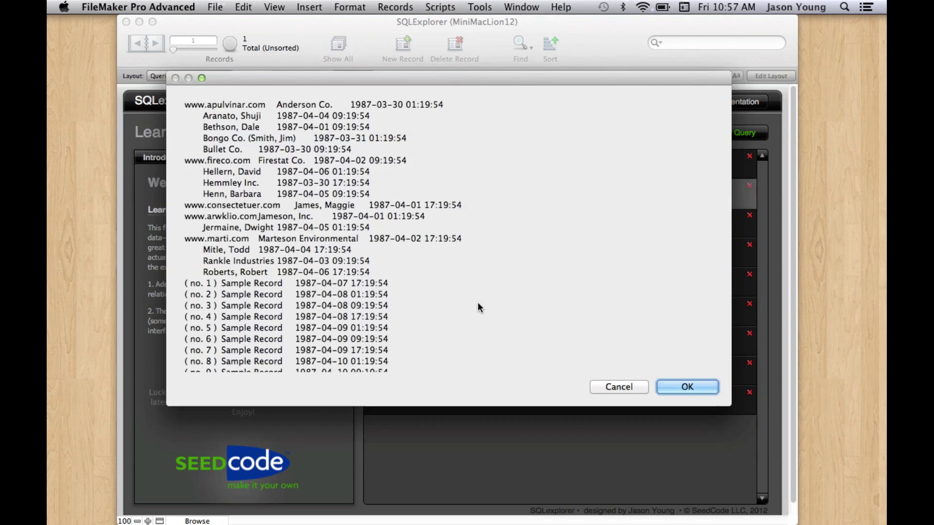
pyautogui.click(686, 386)
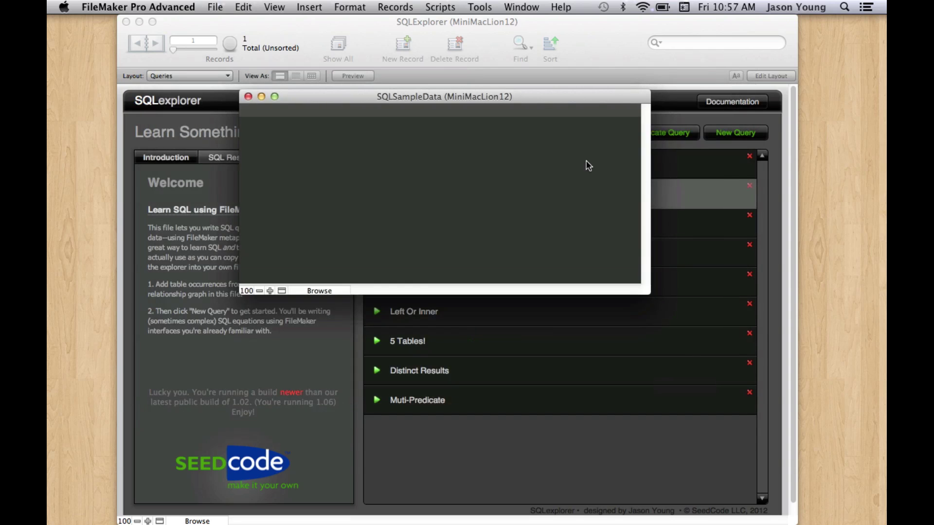
# - Open the Dialog script's custom dialog message calculation and highlight its Companies::Name reference
pyautogui.click(440, 7)
pyautogui.click(428, 19)
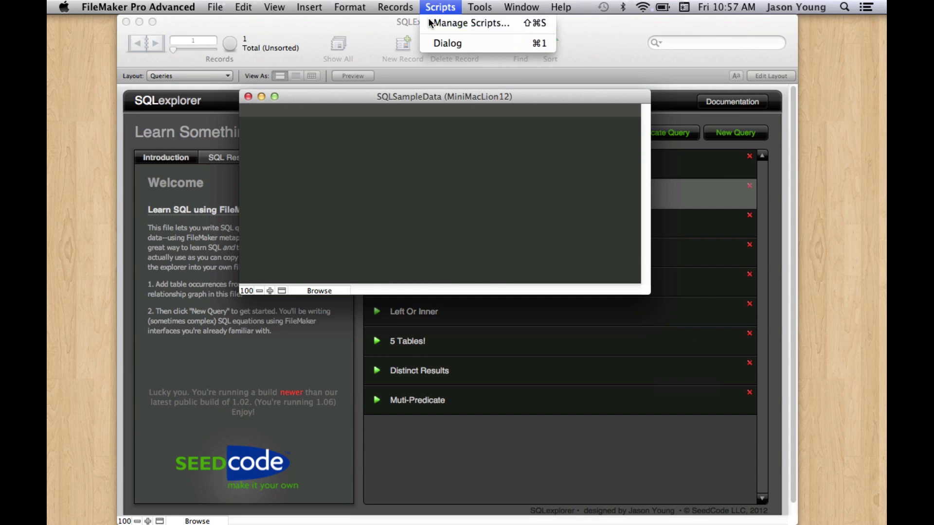
pyautogui.doubleClick(276, 85)
pyautogui.click(389, 71)
pyautogui.click(787, 445)
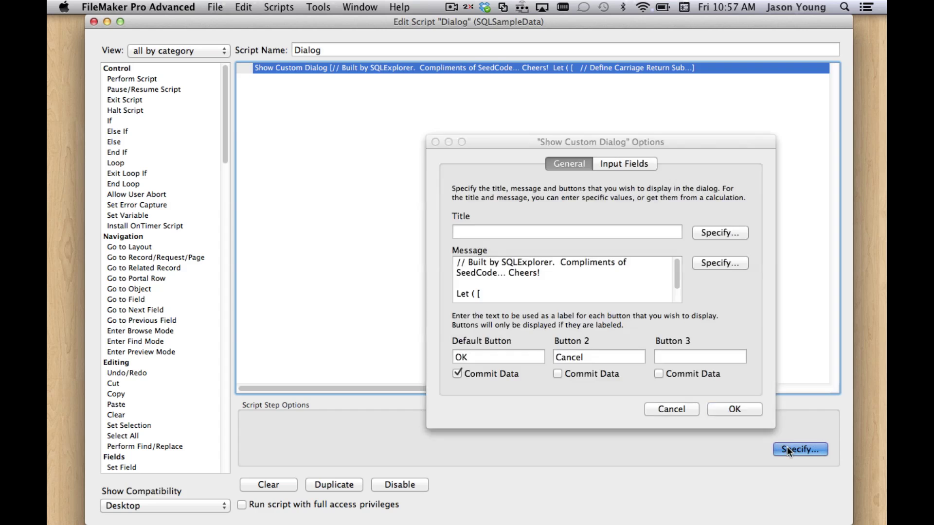
pyautogui.click(722, 265)
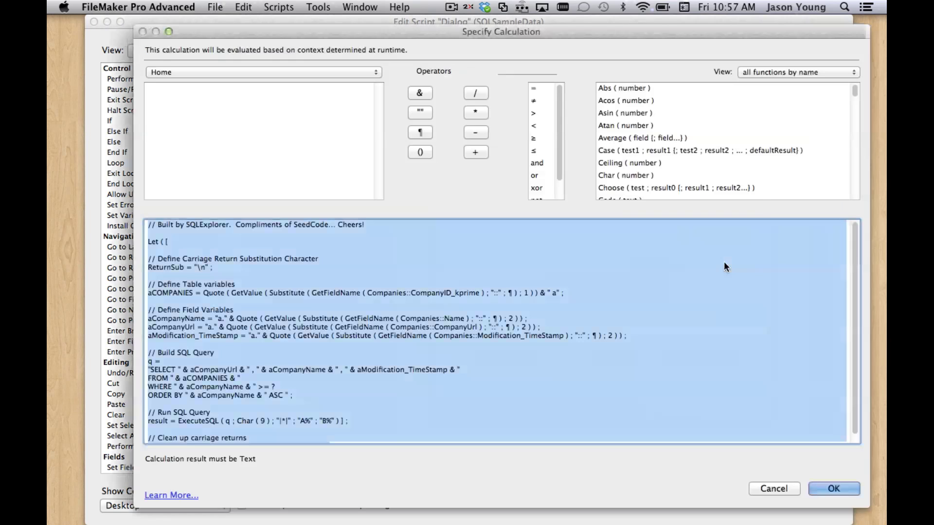
pyautogui.click(460, 319)
pyautogui.moveTo(459, 318); pyautogui.dragTo(401, 318)
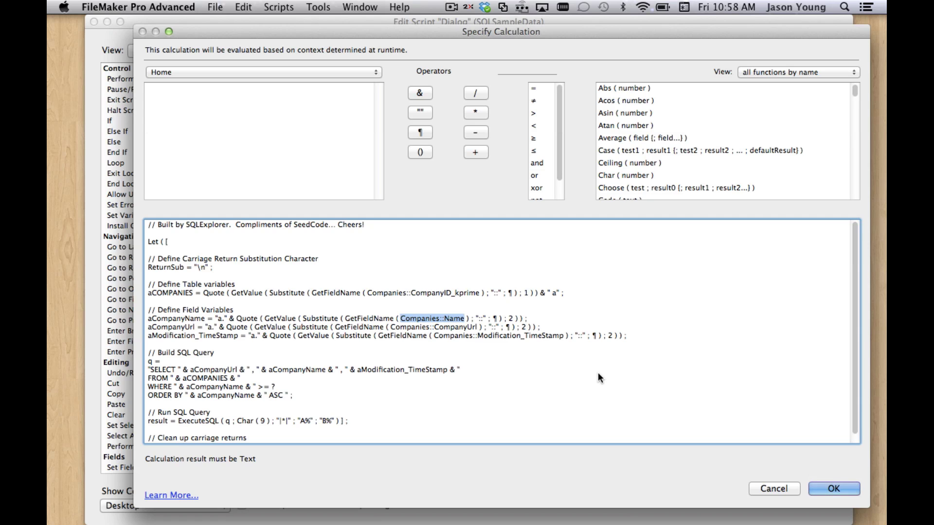
# - Accept the calculation and dialog options, then close and save the Dialog script
pyautogui.click(838, 489)
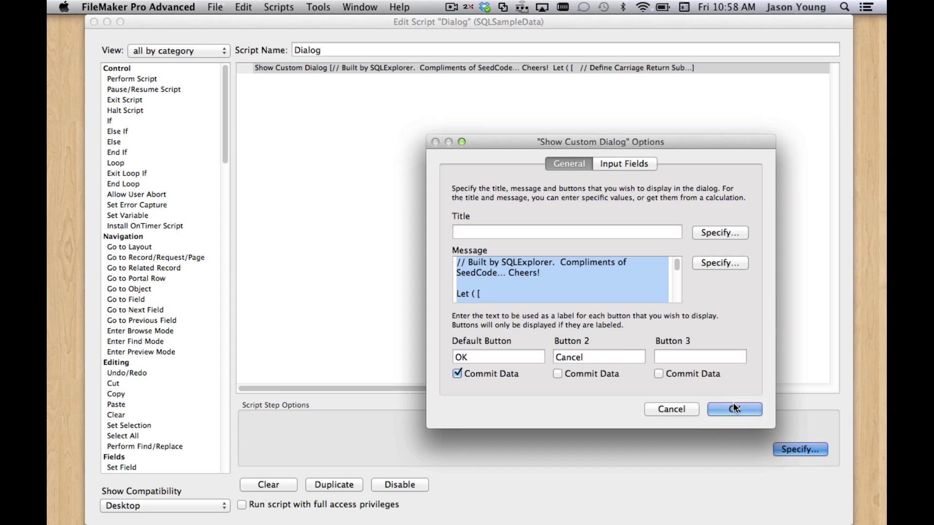
pyautogui.click(734, 409)
pyautogui.click(94, 21)
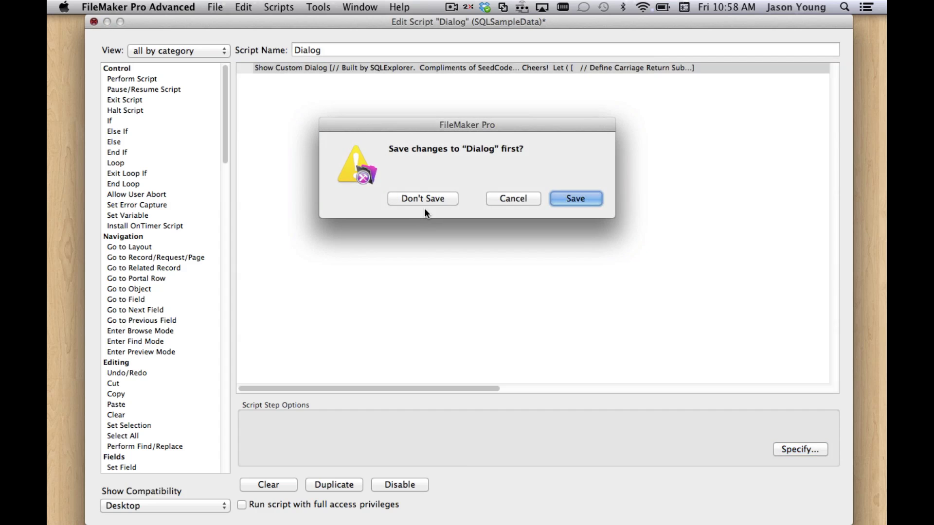
pyautogui.click(576, 199)
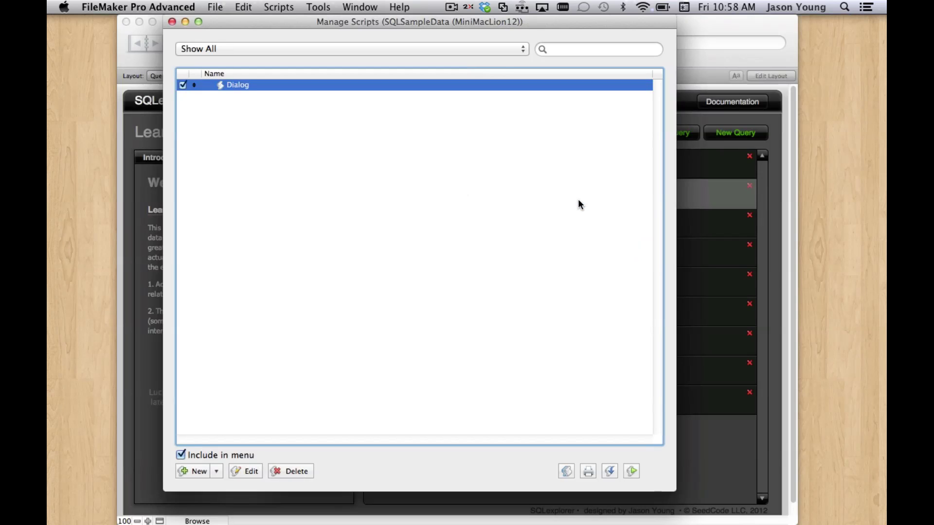
# - Rewrite the Criteria #1 query as 'Select count ( name ) , name from companies group by name'
pyautogui.click(172, 22)
pyautogui.click(248, 95)
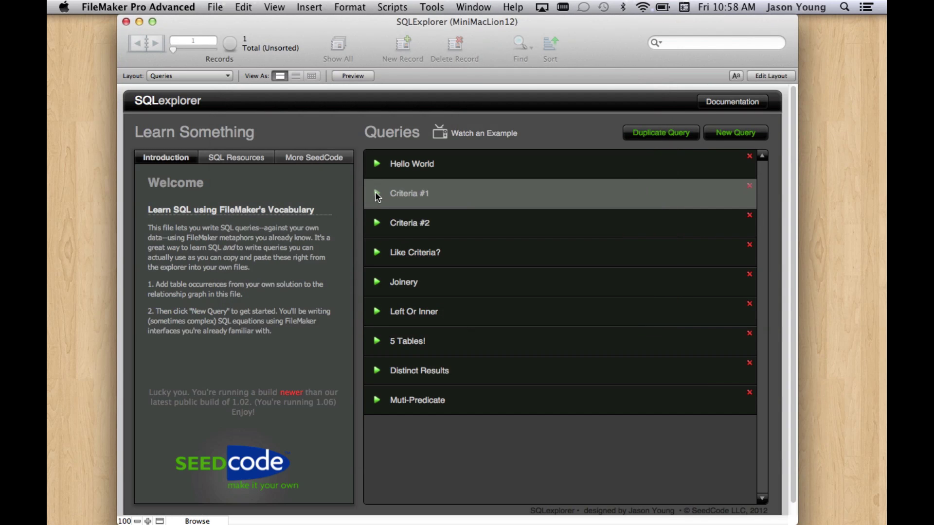
pyautogui.click(376, 193)
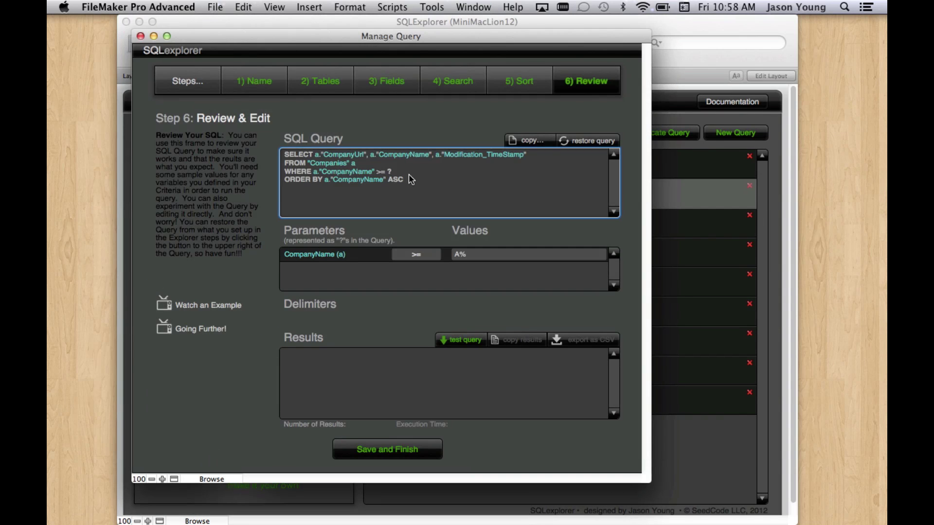
pyautogui.moveTo(409, 179); pyautogui.dragTo(233, 155)
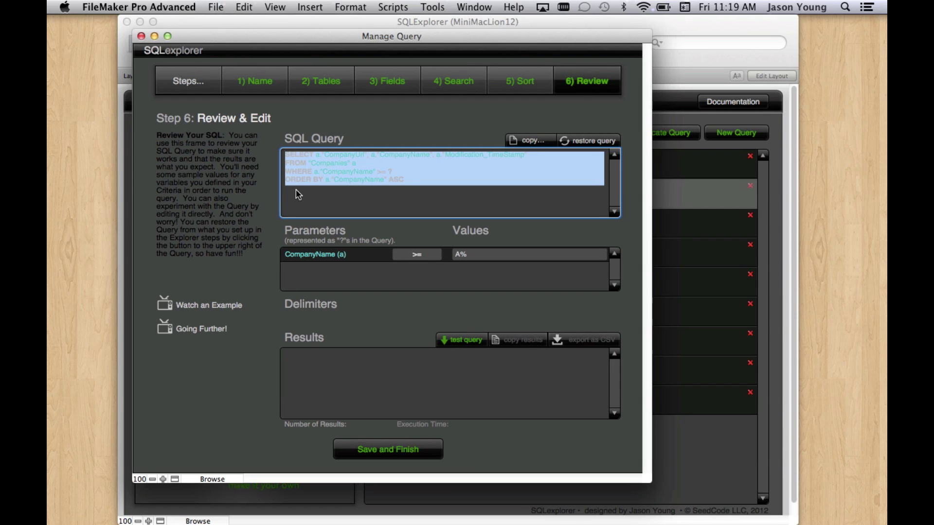
pyautogui.write('Select')
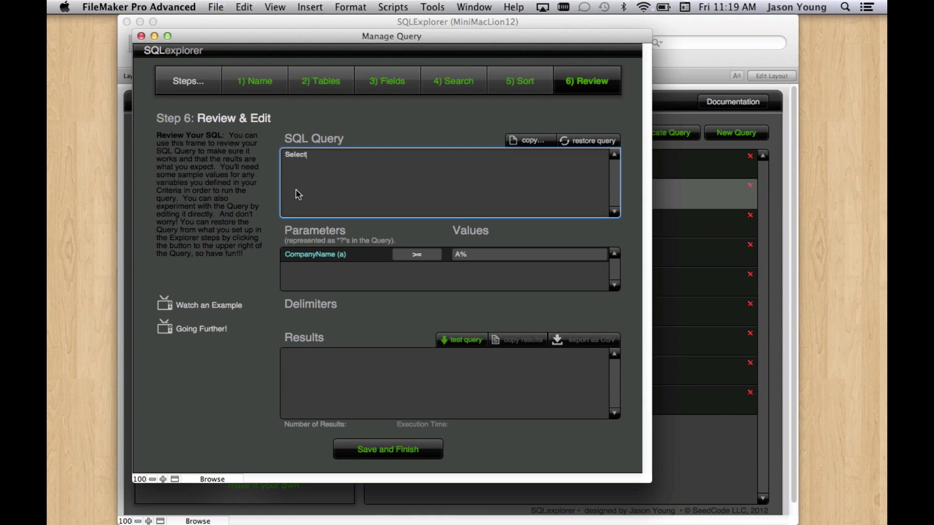
pyautogui.write(' items')
pyautogui.press('BackSpace')
pyautogui.press('BackSpace')
pyautogui.press('BackSpace')
pyautogui.press('BackSpace')
pyautogui.press('BackSpace')
pyautogui.write('count ( name')
pyautogui.write(', name from')
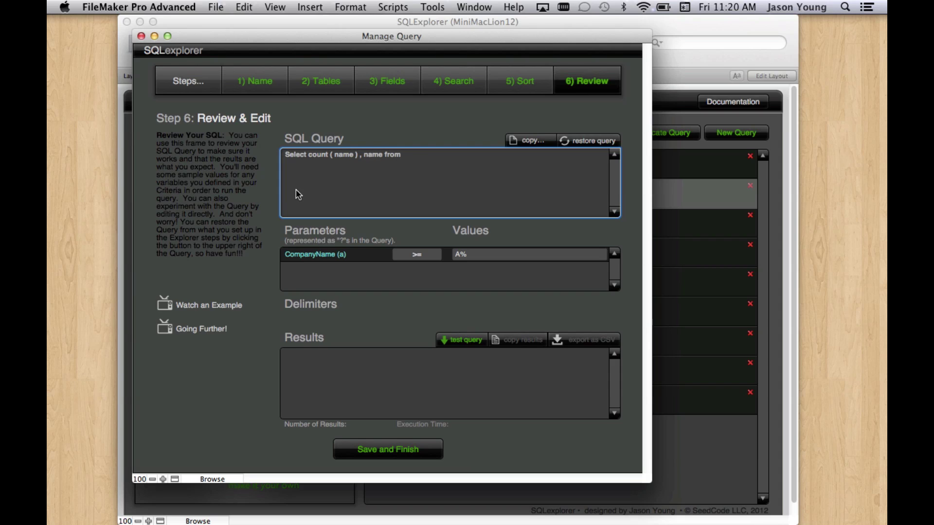
pyautogui.write(' companies group by name')
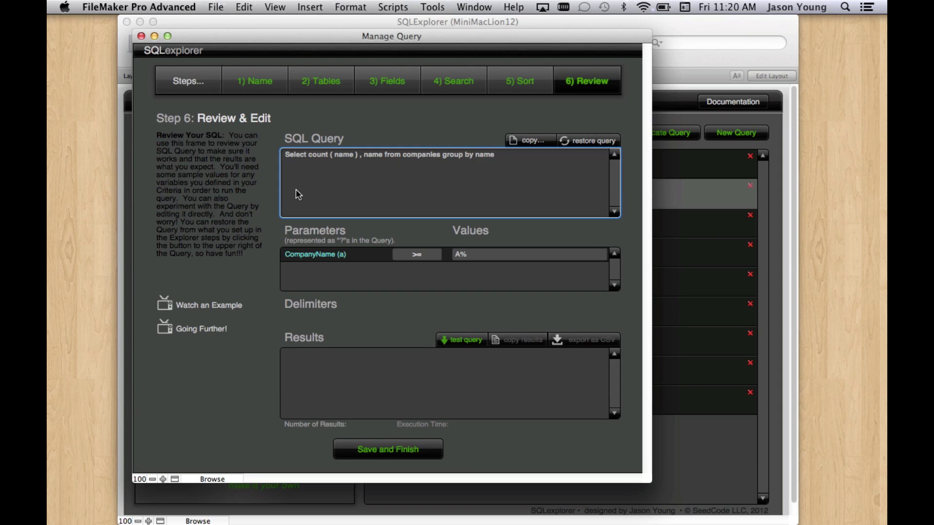
# - Test the query, returning 27 results, and copy it as an abstracted calculation
pyautogui.click(483, 339)
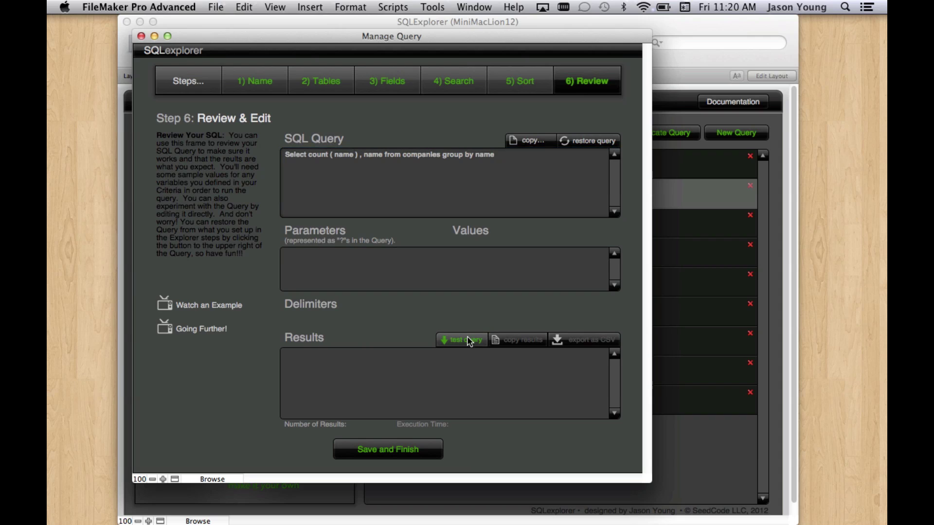
pyautogui.click(527, 141)
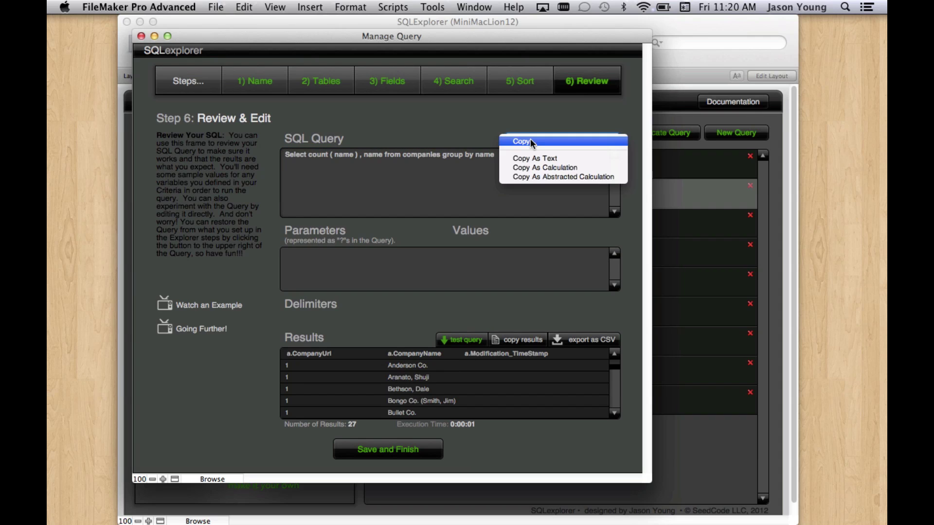
pyautogui.click(523, 178)
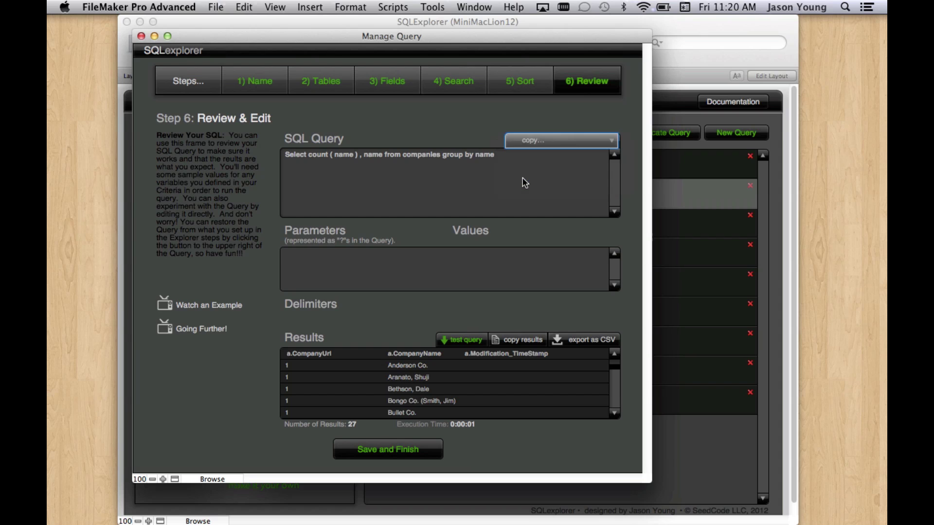
# - Paste the abstracted SELECT COUNT query calculation as a new Data Viewer watch expression and evaluate it
pyautogui.click(434, 7)
pyautogui.click(439, 49)
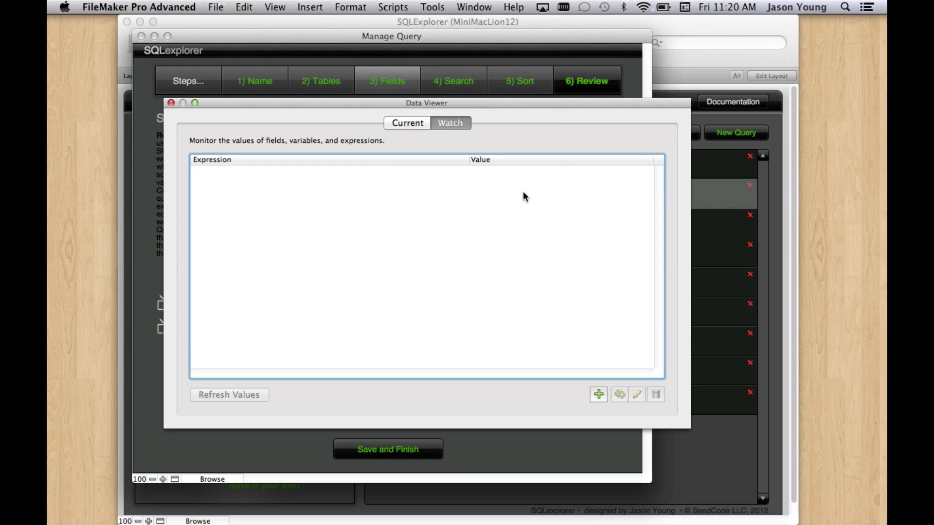
pyautogui.click(599, 394)
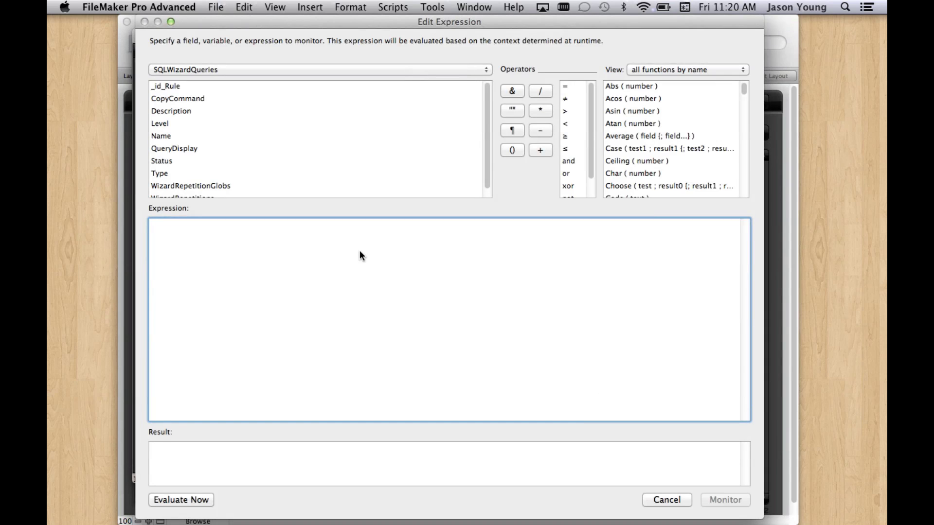
pyautogui.write('// Built by SQLExplorer.  Compliments of SeedCode... Cheers!  Let ( [  // Define Carriage Return Substitution Character ReturnSub = "\\n" ;  // Define Table variables varCOMPANIES = Quote ( GetValue ( Substitute ( GetFieldName ( COMPANIES::CompanyID_kprime ) ; "::" ; ¶ ) ; 1 ) ) ;  // Define Field Variables varName = Quote ( GetValue ( Substitute ( GetFieldName ( COMPANIES::Name ) ; "::" ; ¶ ) ; 2 ) ) ;  // Build SQL Query q = "SELECT COUNT ( " & varName & " ) , " & varName & " FROM " & varCOMPANIES & "group BY " & varName & " " ;  // Run SQL Query result = ExecuteSQL ( q ; Char ( 9 ) ; "|*|" ; "A%" ; "B%" ) ] ;  // Clean up carriage returns Substitute ( result ; [ ¶ ; ReturnSub ] ; [ "|*|" ; ¶ ] ) )')
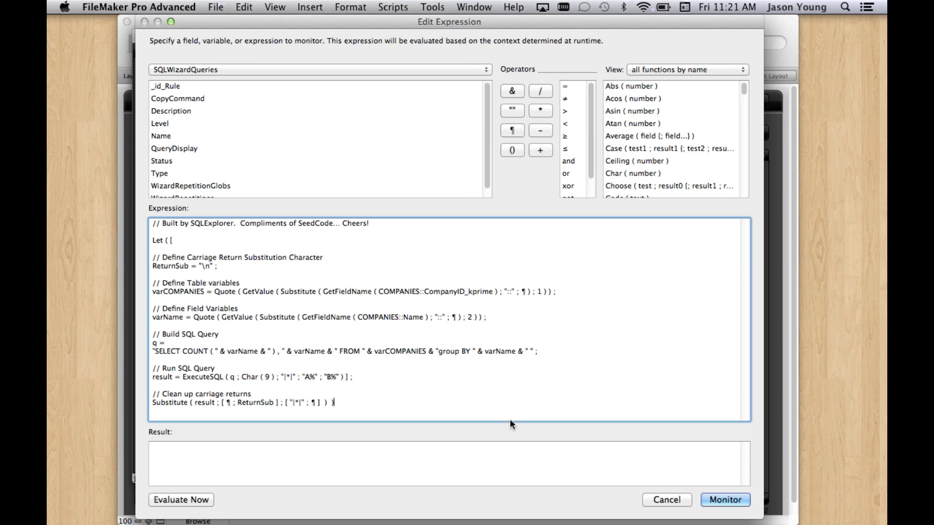
pyautogui.click(189, 499)
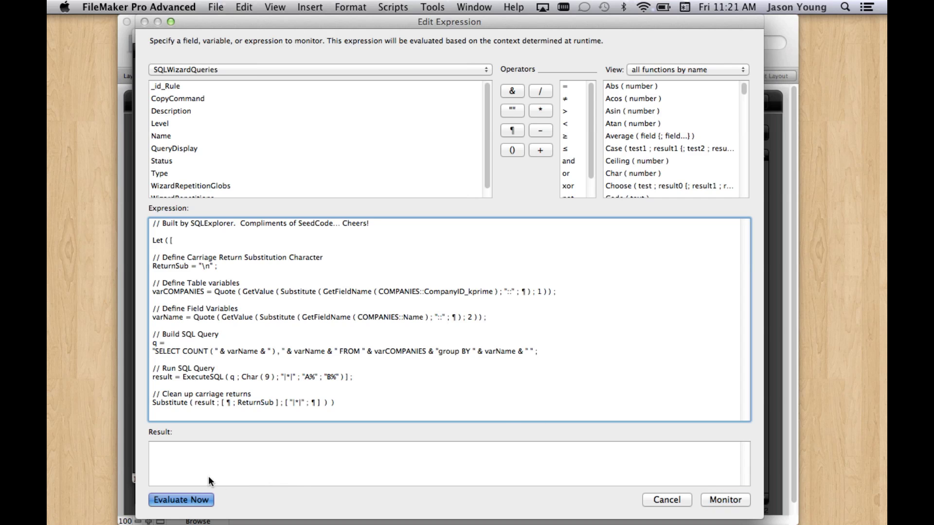